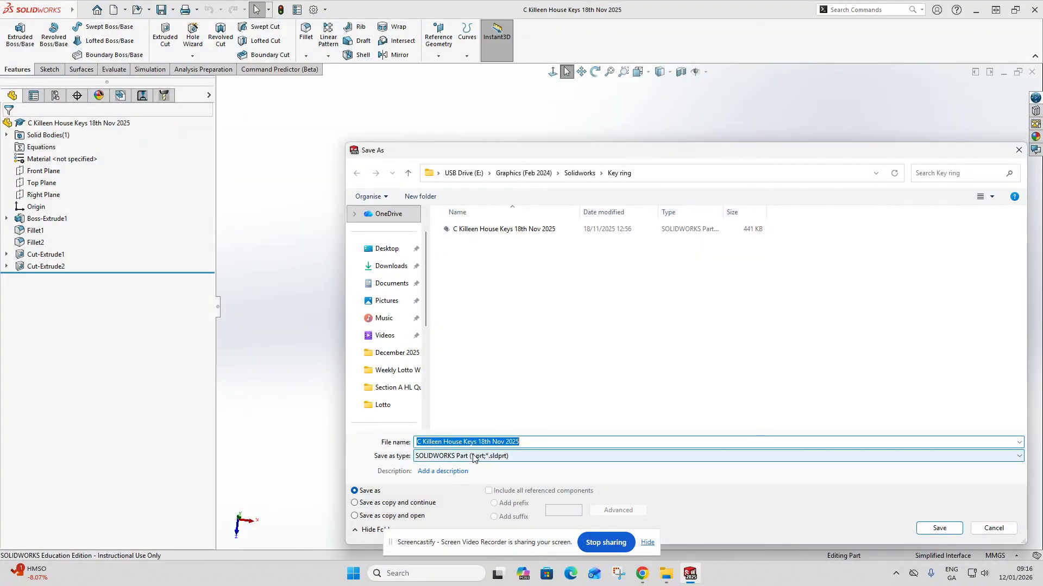
Save the key ring part as an STL file in the Key ring folder and accept the export.
{"action": "left_click", "coordinate": [546, 462]}
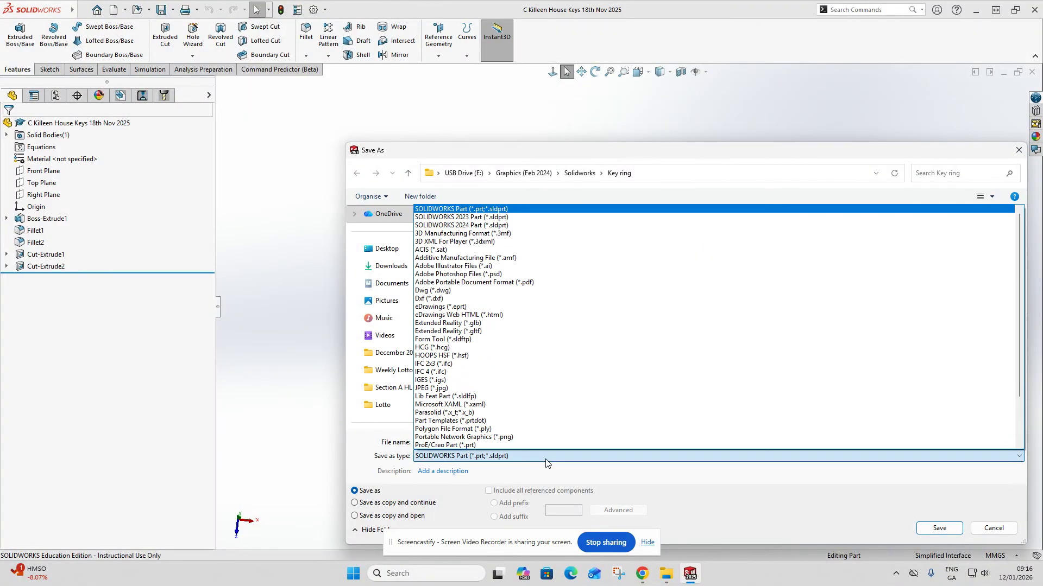
{"action": "scroll", "coordinate": [471, 412], "scroll_direction": "down", "scroll_amount": 3}
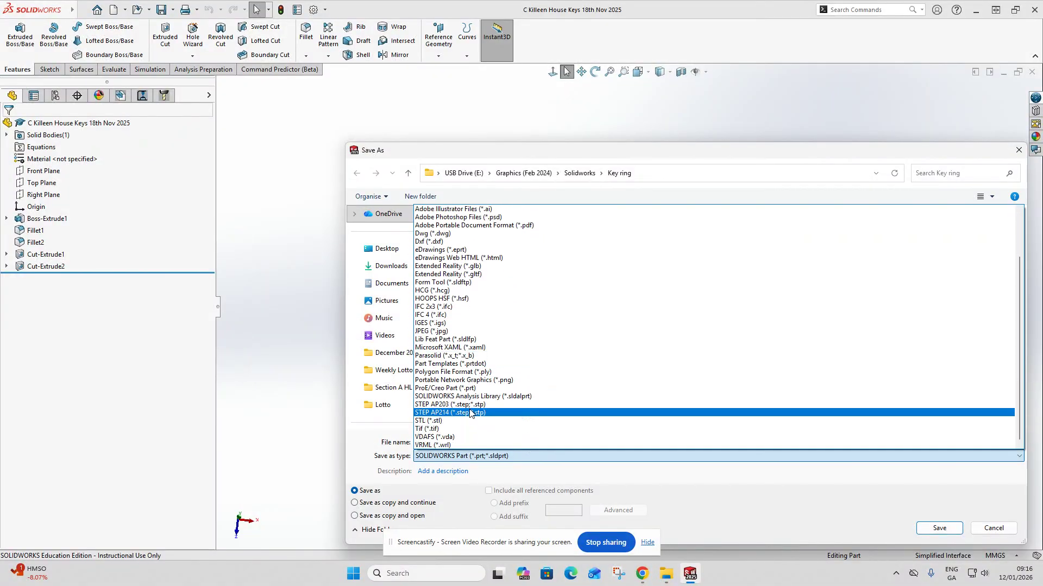
{"action": "left_click", "coordinate": [440, 422]}
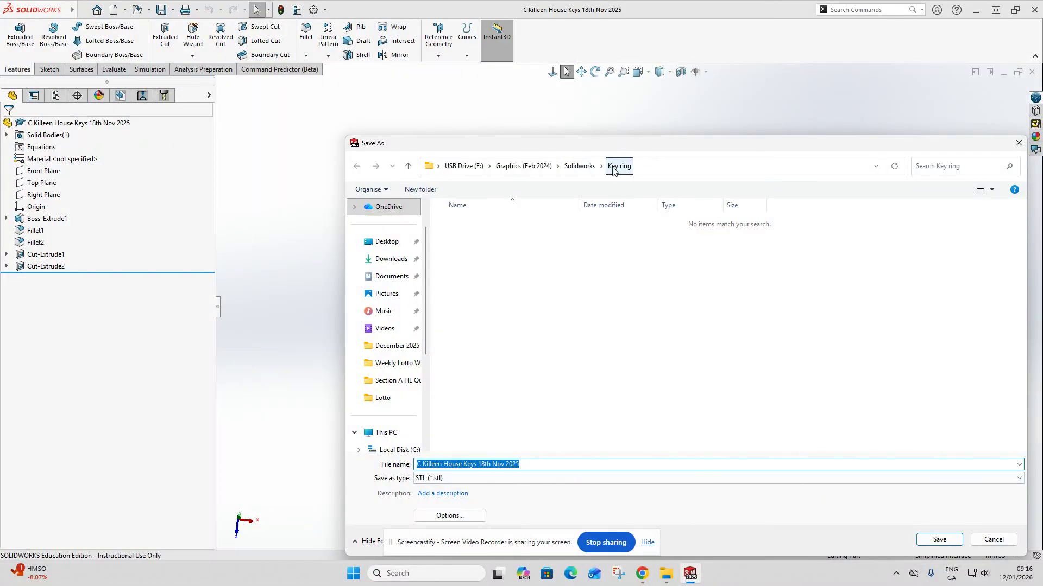
{"action": "left_click", "coordinate": [939, 539]}
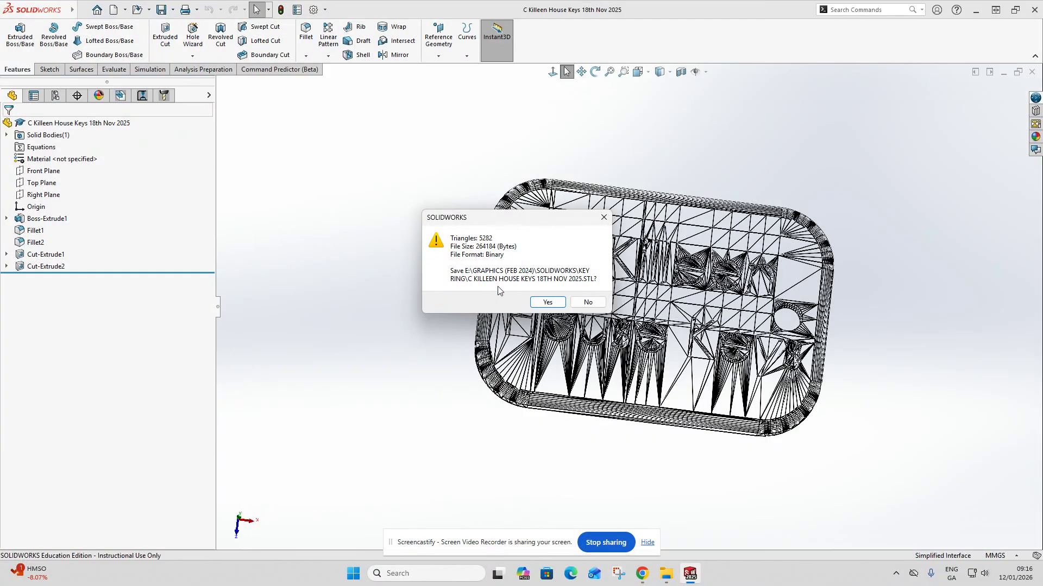
{"action": "left_click", "coordinate": [557, 303]}
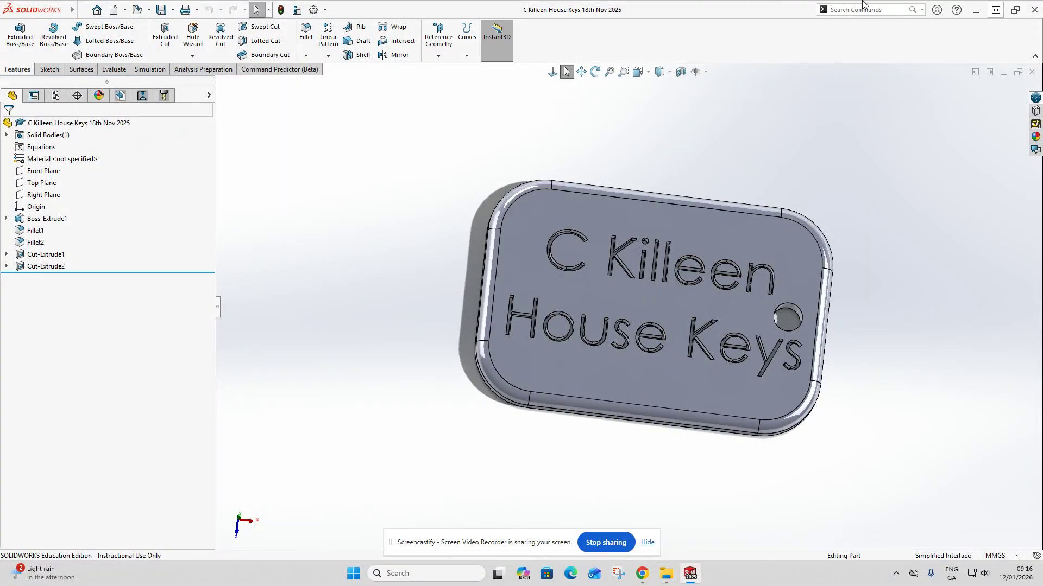
Minimize the open windows, then search the computer for "ulti" and launch UltiMaker Cura 5.11.0.
{"action": "left_click", "coordinate": [977, 6]}
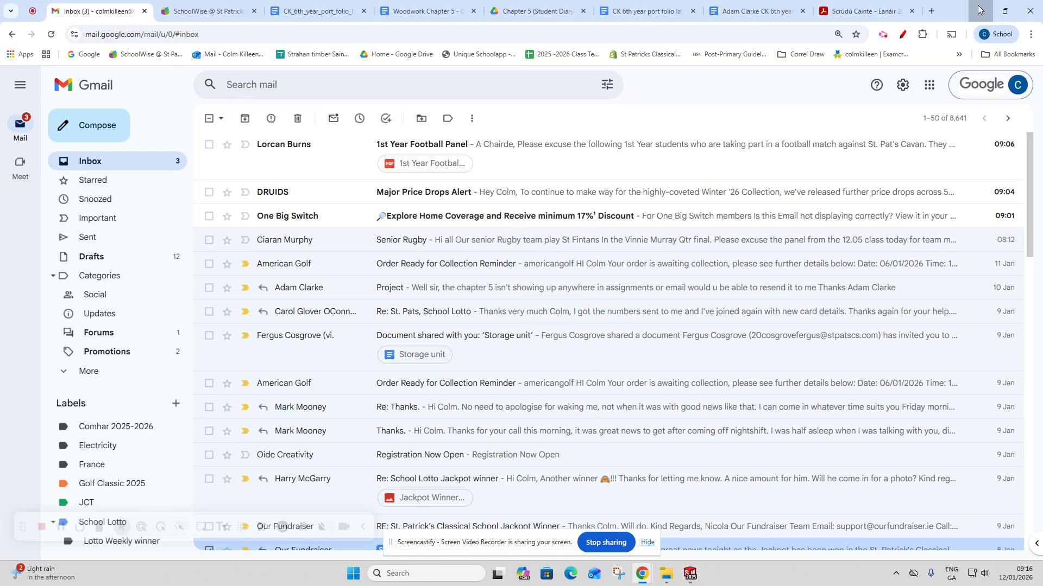
{"action": "left_click", "coordinate": [979, 9]}
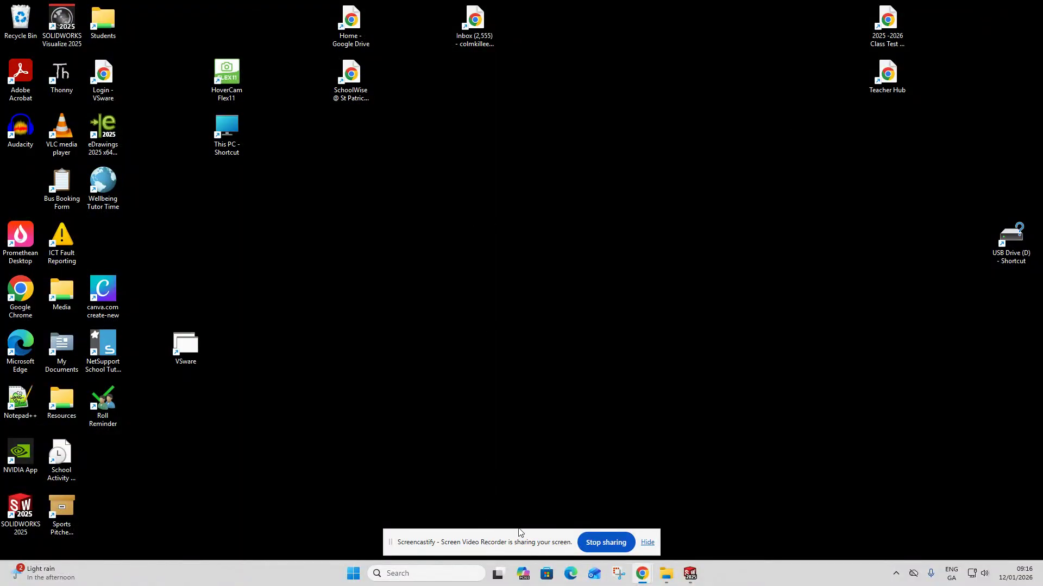
{"action": "left_click", "coordinate": [395, 575]}
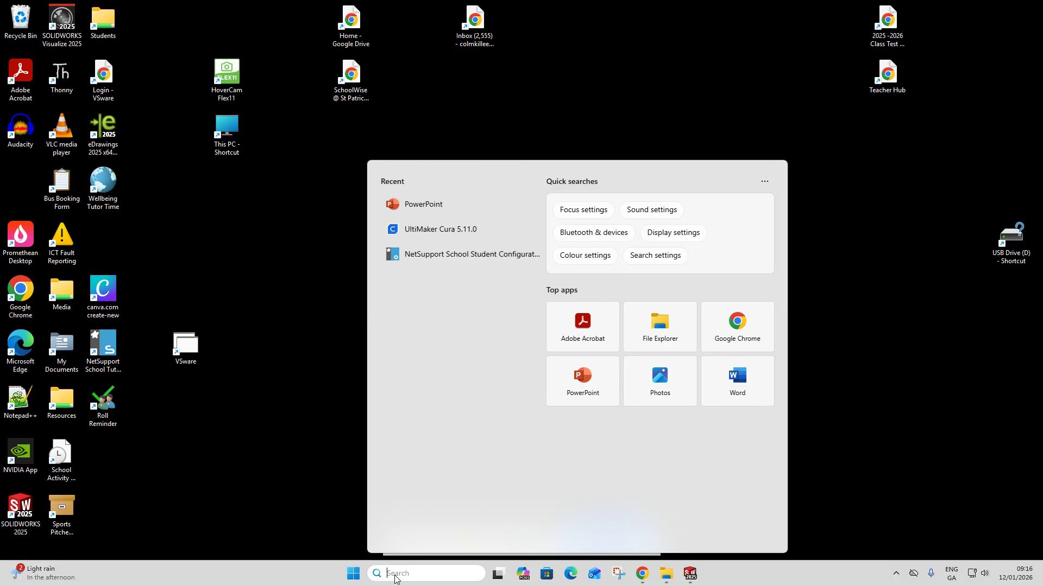
{"action": "type", "text": "ulti"}
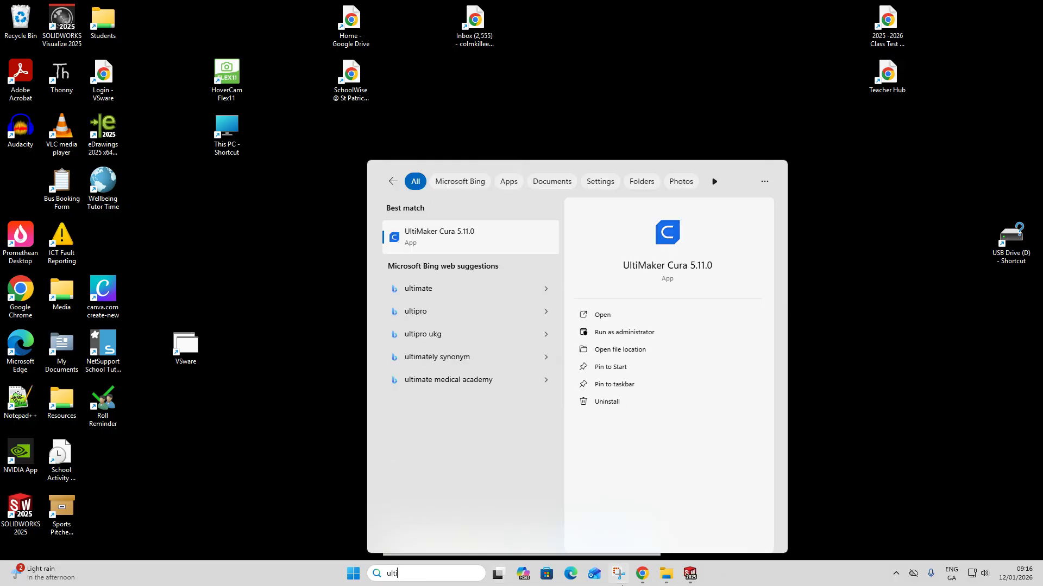
{"action": "left_click", "coordinate": [435, 245]}
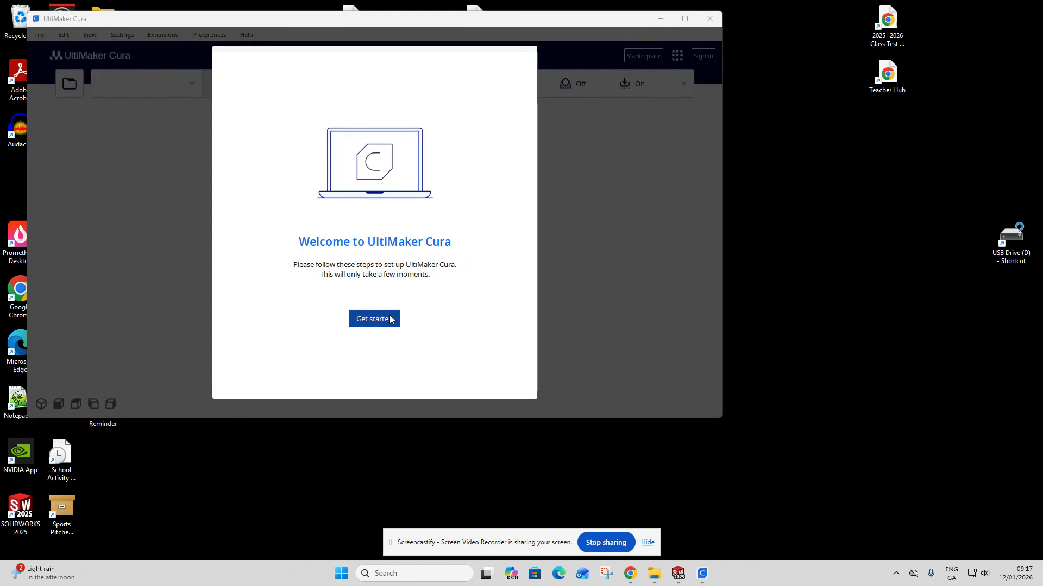
Start the first-run setup, continue past the introductory pages and skip signing in to the UltiMaker platform.
{"action": "left_click", "coordinate": [390, 319]}
{"action": "left_click", "coordinate": [506, 377]}
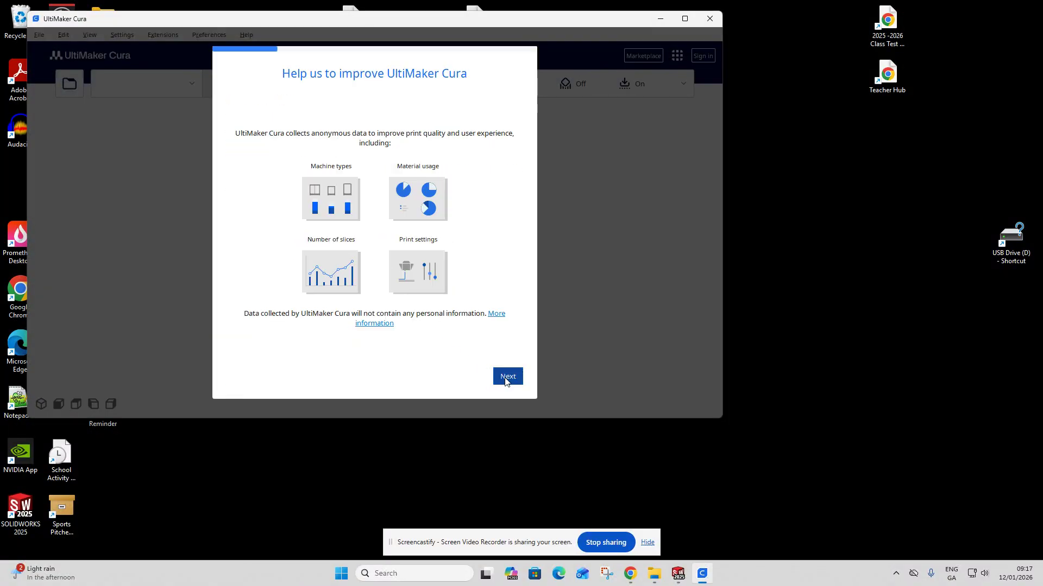
{"action": "left_click", "coordinate": [513, 377]}
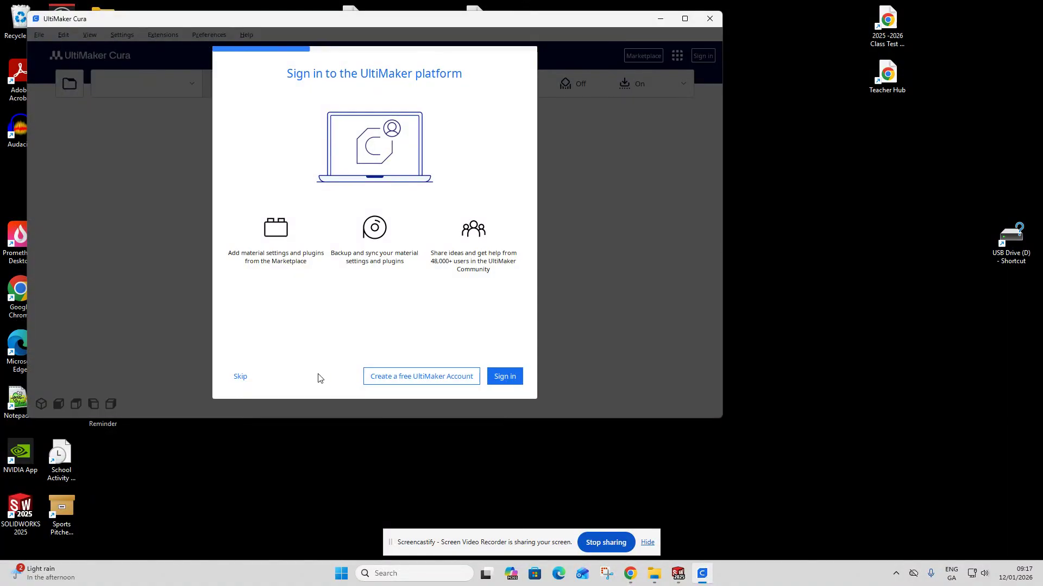
{"action": "left_click", "coordinate": [241, 376]}
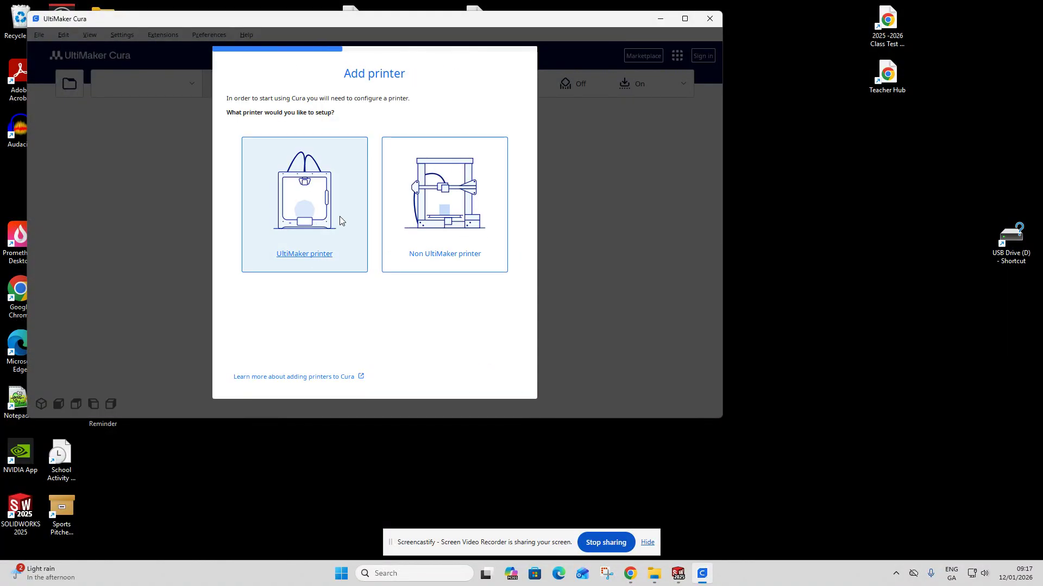
Add a non-networked, non-UltiMaker printer, choosing the Flashforge Adventurer 4, and accept its setup.
{"action": "left_click", "coordinate": [448, 238]}
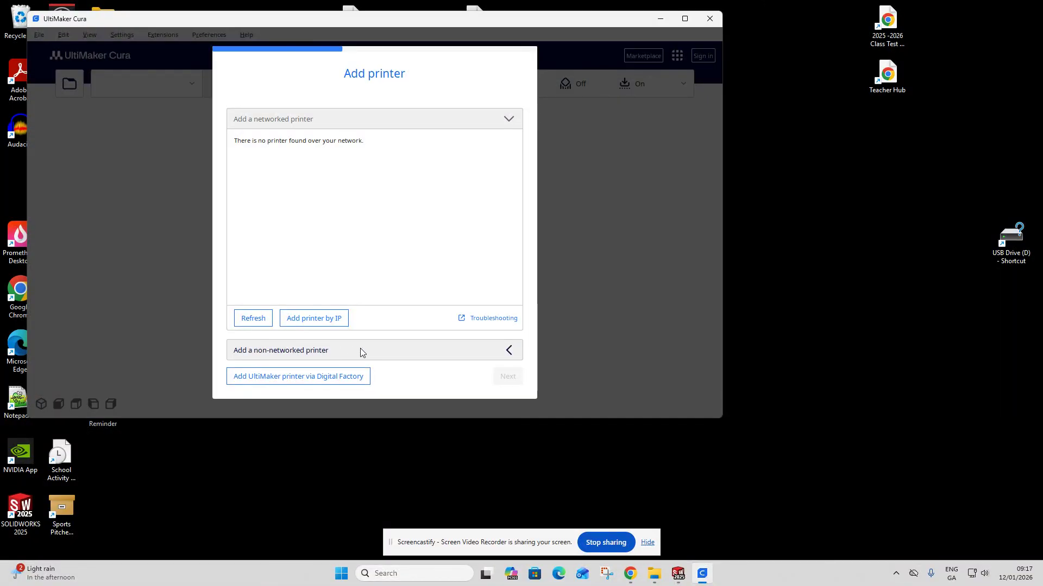
{"action": "left_click", "coordinate": [491, 352]}
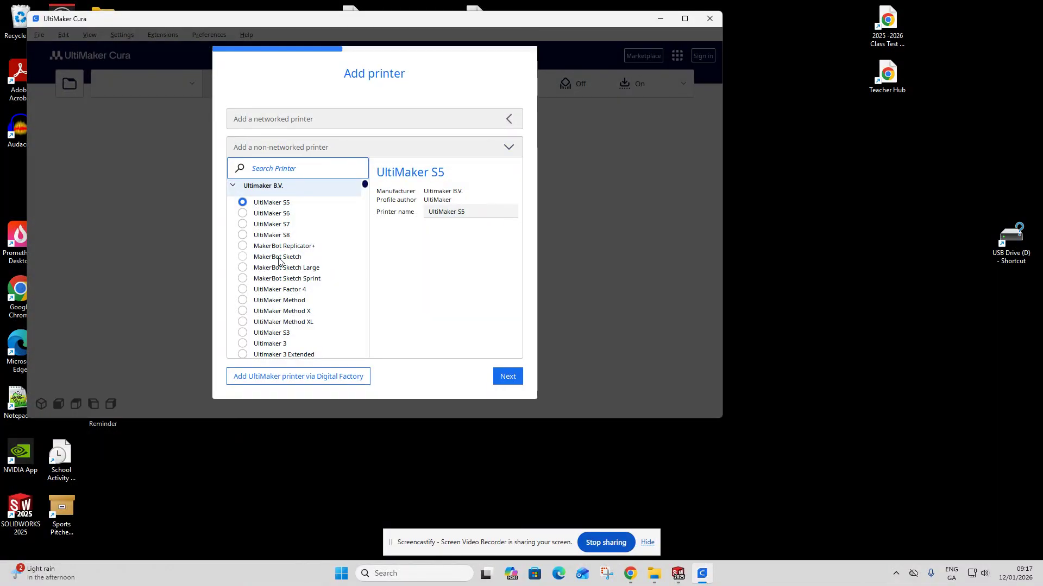
{"action": "scroll", "coordinate": [278, 260], "scroll_direction": "down", "scroll_amount": 3}
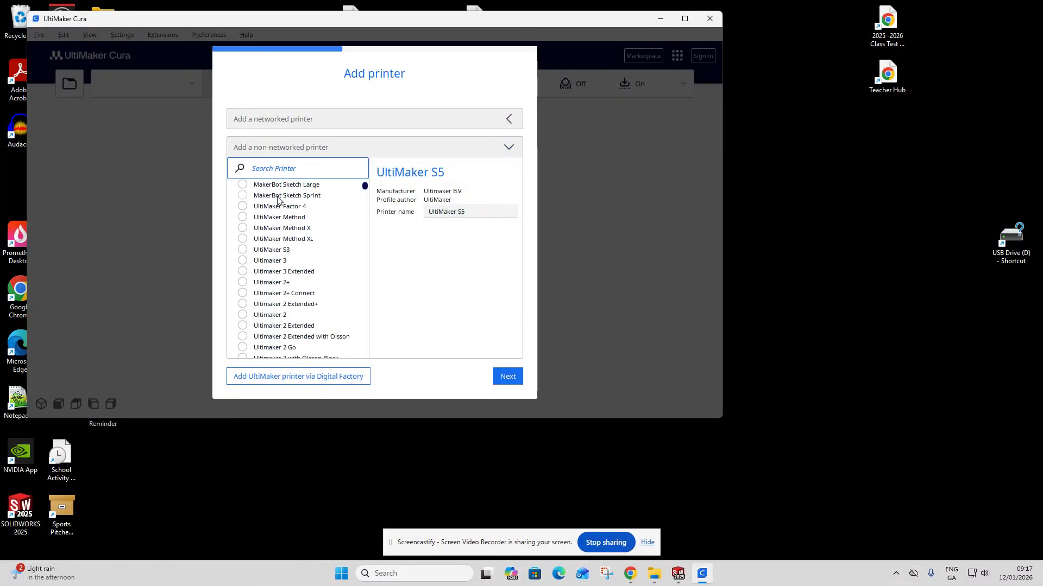
{"action": "scroll", "coordinate": [282, 261], "scroll_direction": "down", "scroll_amount": 10}
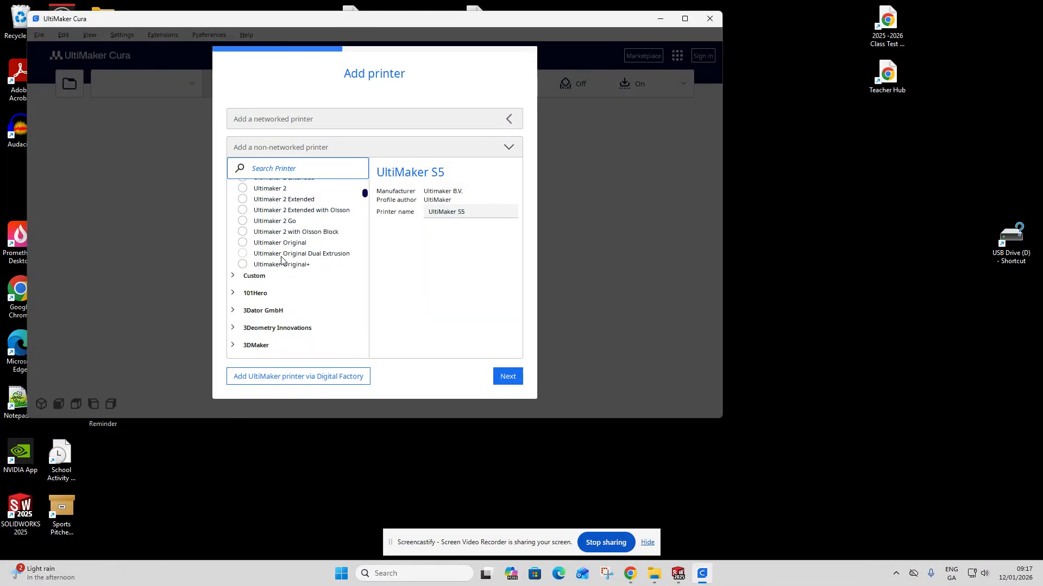
{"action": "scroll", "coordinate": [282, 262], "scroll_direction": "down", "scroll_amount": 20}
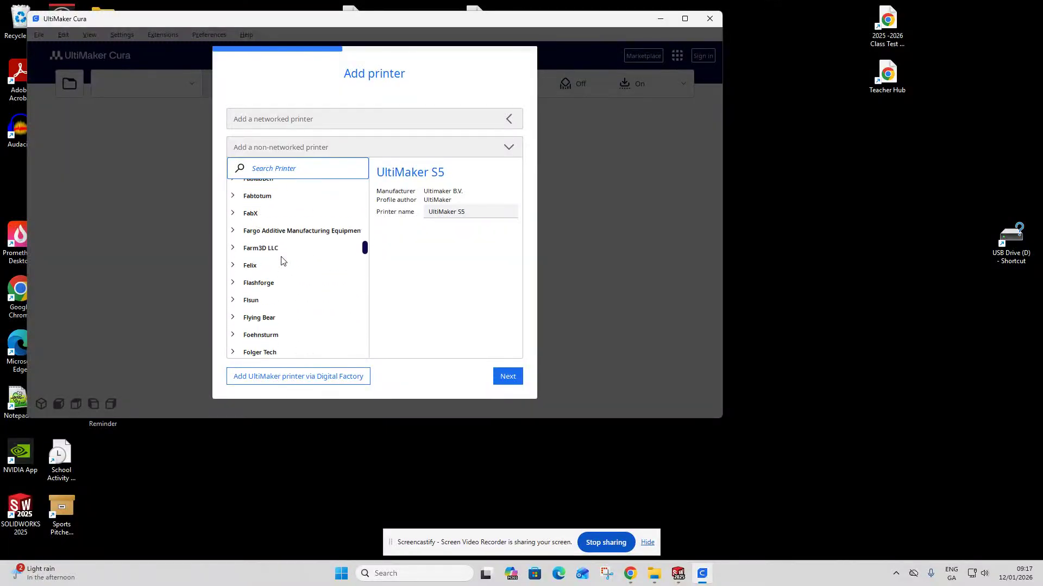
{"action": "scroll", "coordinate": [264, 308], "scroll_direction": "down", "scroll_amount": 6}
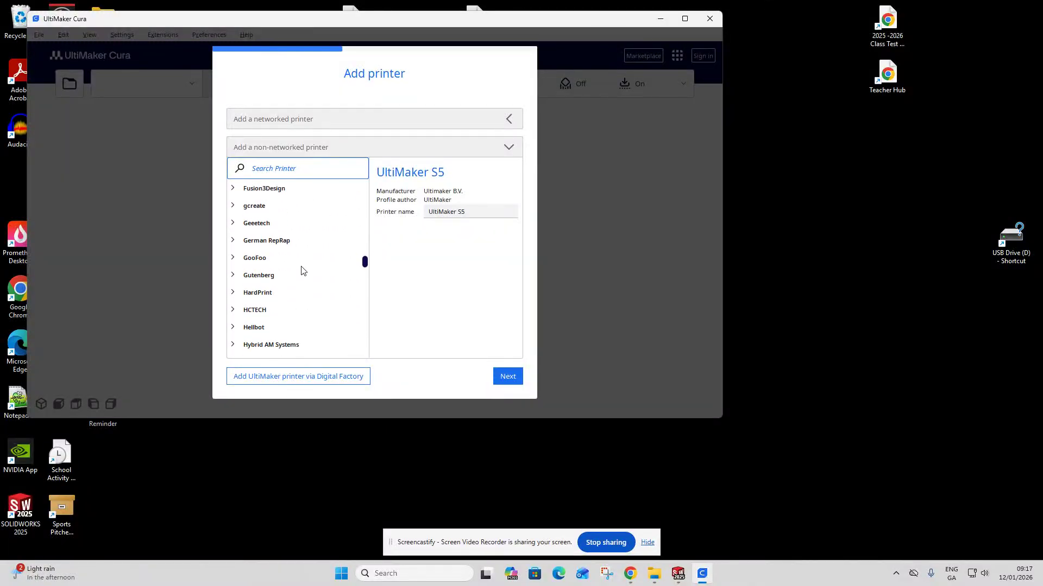
{"action": "scroll", "coordinate": [287, 254], "scroll_direction": "up", "scroll_amount": 3}
{"action": "scroll", "coordinate": [286, 255], "scroll_direction": "up", "scroll_amount": 3}
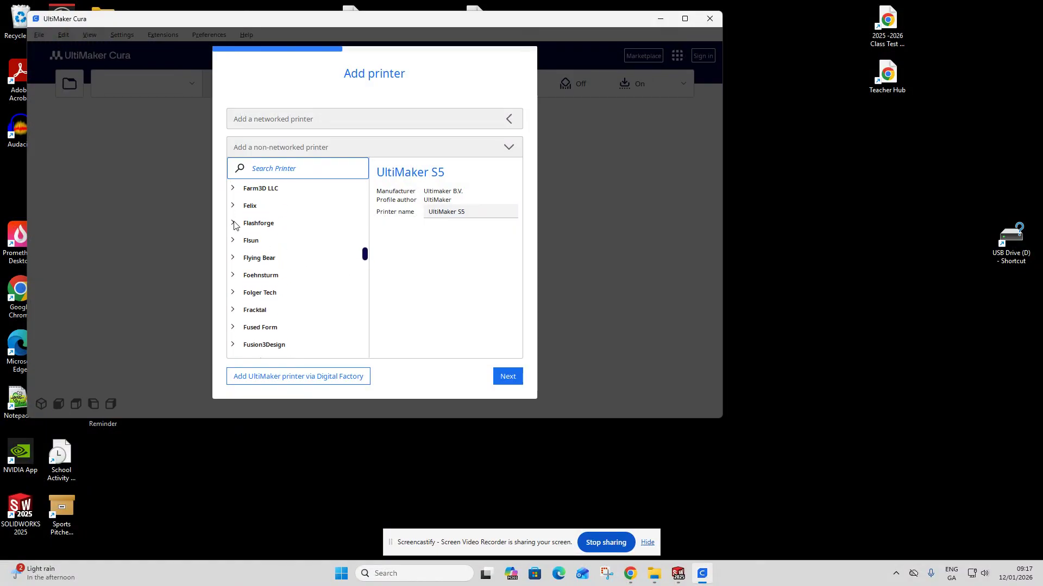
{"action": "left_click", "coordinate": [235, 223]}
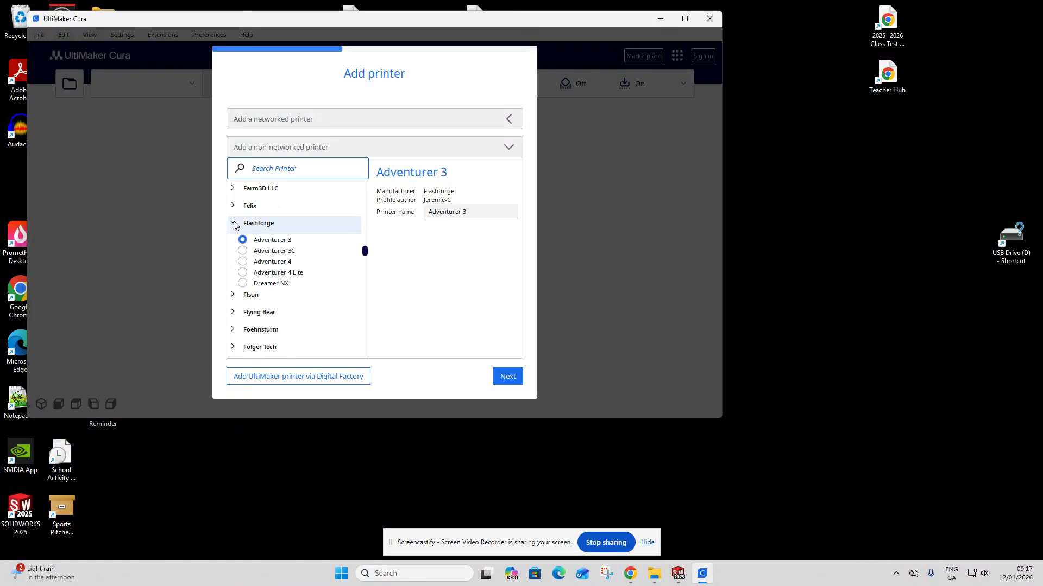
{"action": "left_click", "coordinate": [242, 265]}
{"action": "left_click", "coordinate": [508, 377]}
{"action": "left_click", "coordinate": [508, 377]}
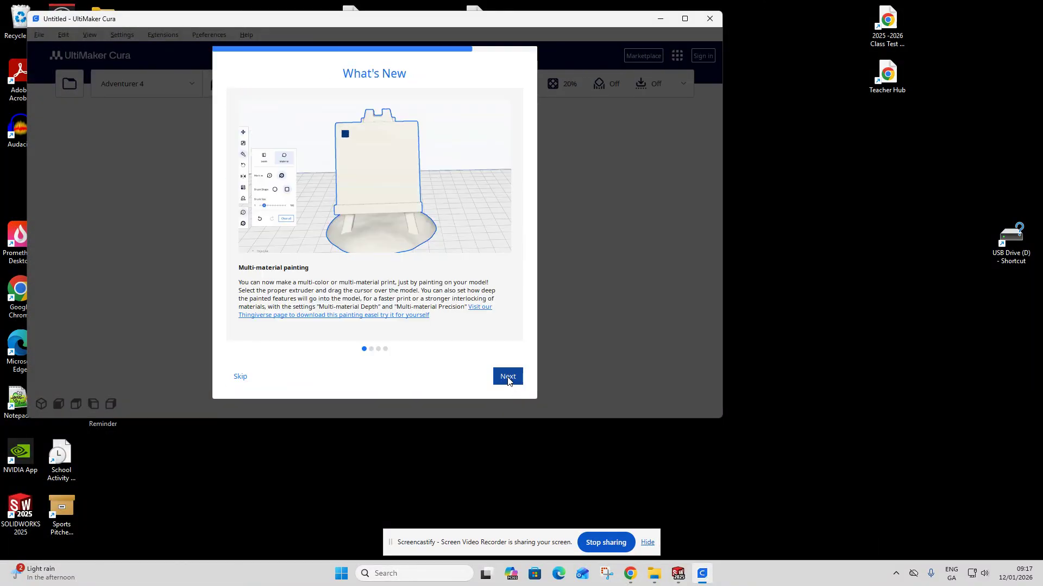
Go through the What's New pages and release notes and finish the setup wizard.
{"action": "left_click", "coordinate": [513, 378]}
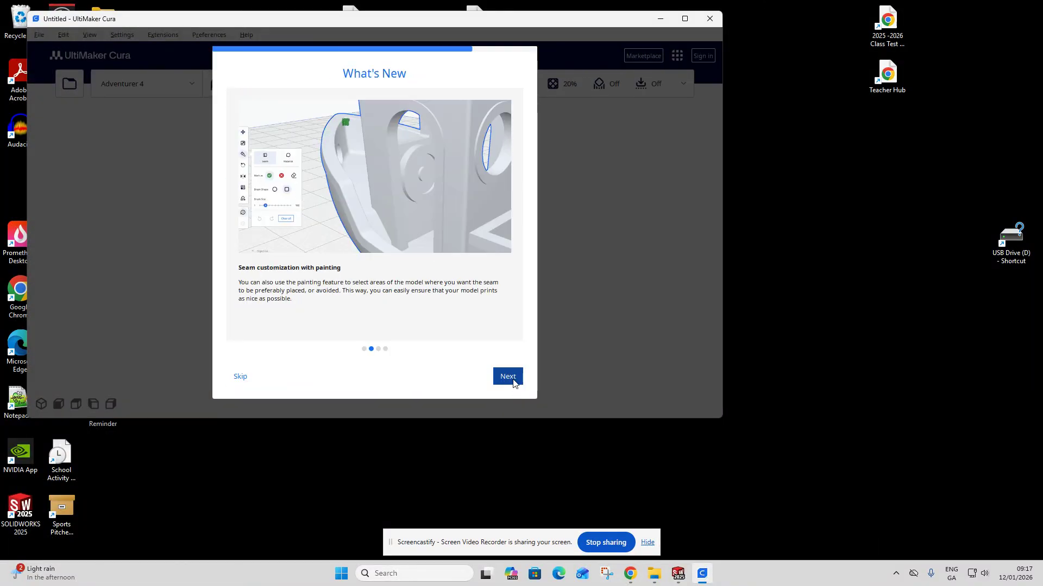
{"action": "left_click", "coordinate": [513, 378]}
{"action": "left_click", "coordinate": [513, 381]}
{"action": "left_click", "coordinate": [509, 378]}
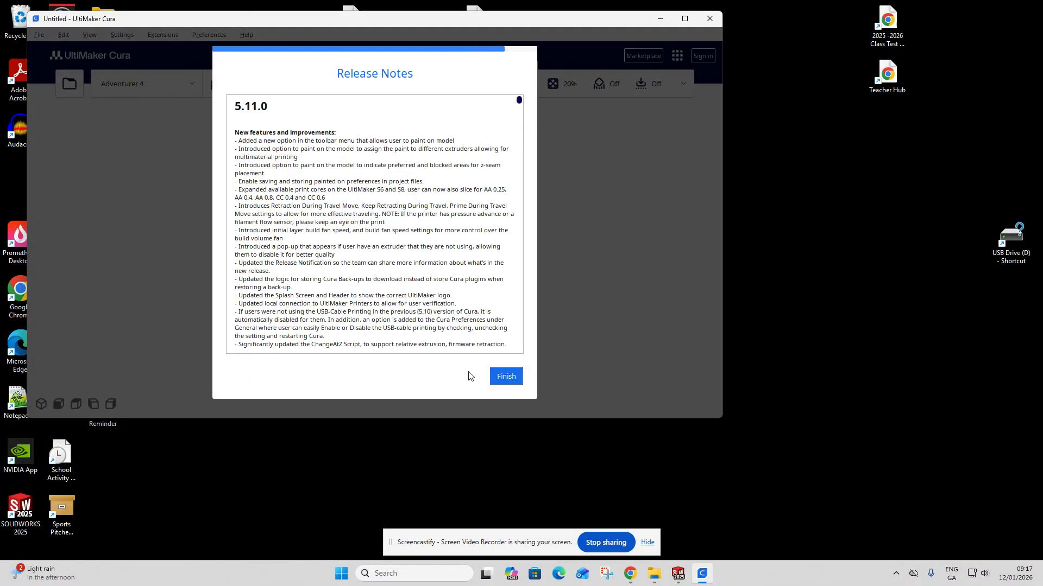
{"action": "left_click", "coordinate": [497, 378]}
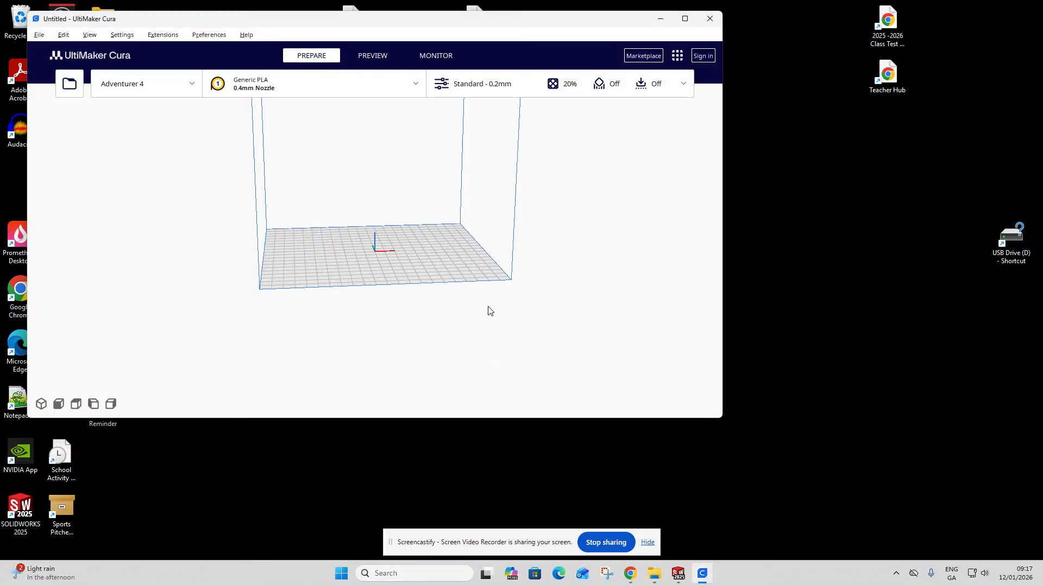
Maximize the Cura window.
{"action": "scroll", "coordinate": [481, 301], "scroll_direction": "up", "scroll_amount": 3}
{"action": "scroll", "coordinate": [480, 281], "scroll_direction": "down", "scroll_amount": 3}
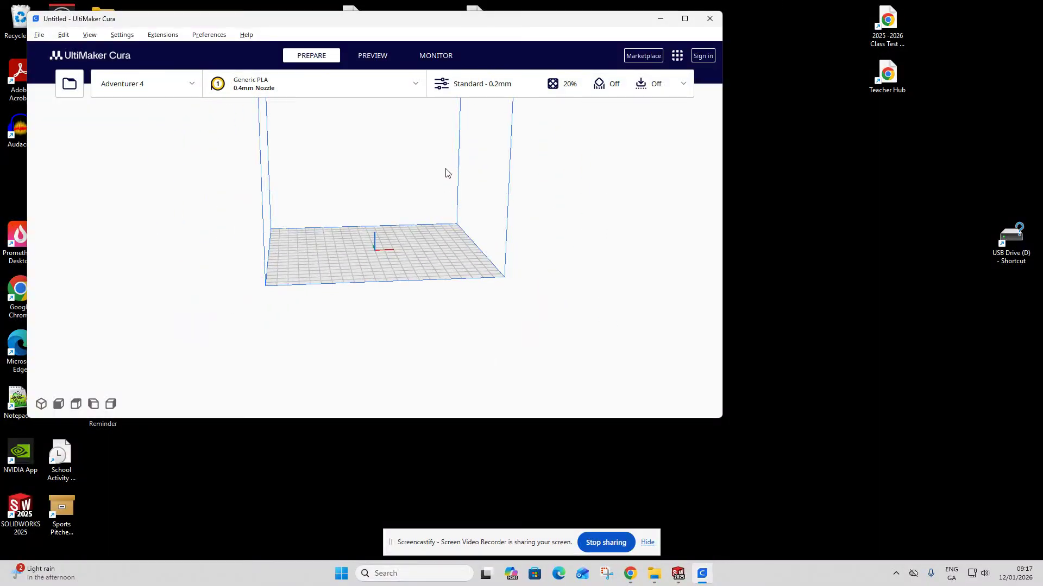
{"action": "left_click", "coordinate": [392, 549]}
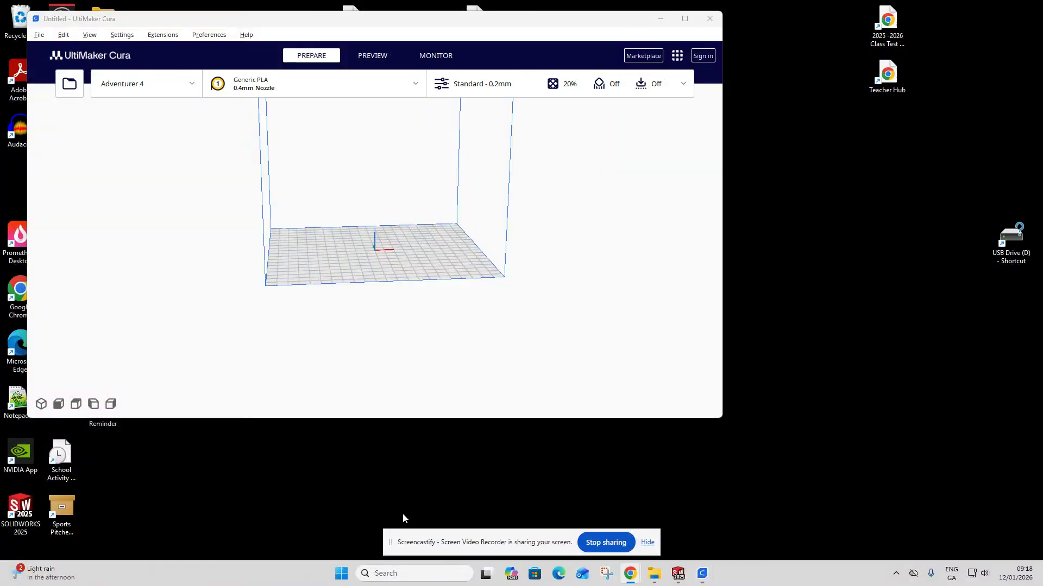
{"action": "left_click", "coordinate": [690, 19]}
{"action": "scroll", "coordinate": [609, 253], "scroll_direction": "down", "scroll_amount": 5}
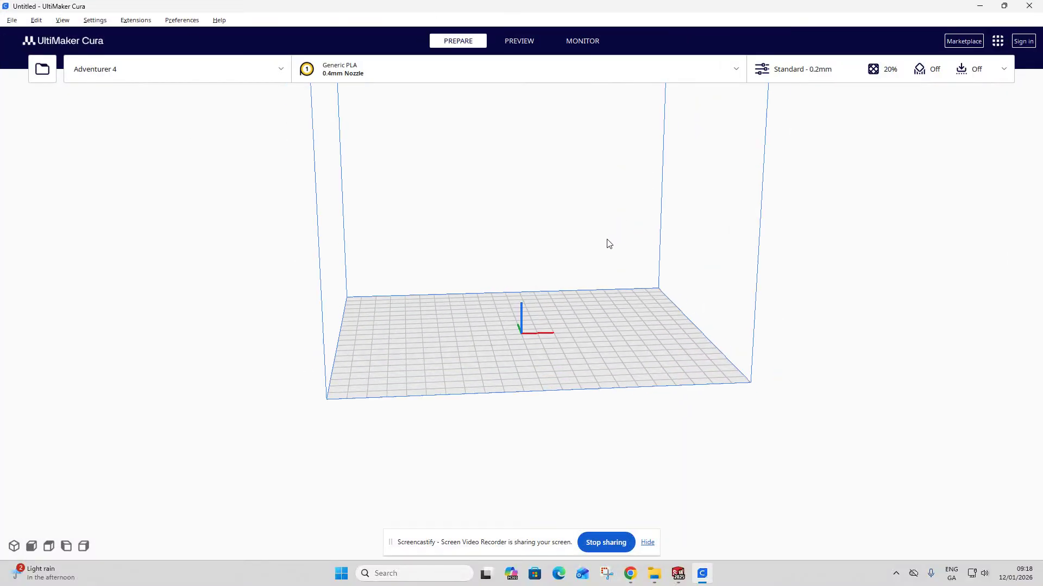
Open the House Keys STL model from the Graphics (Feb 2024) > Solidworks > Key ring folder on USB Drive (E:).
{"action": "left_click", "coordinate": [43, 70]}
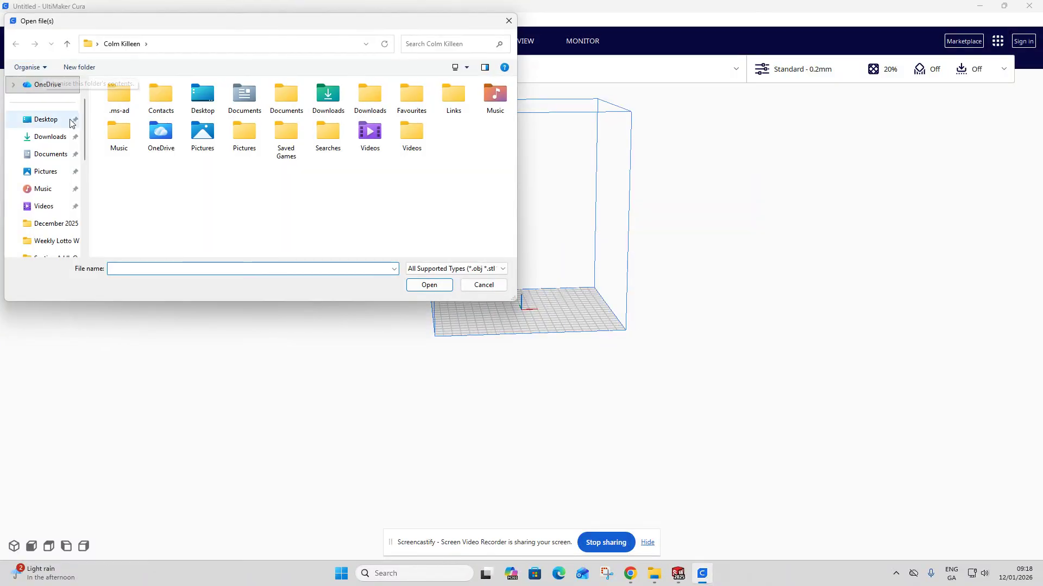
{"action": "scroll", "coordinate": [75, 190], "scroll_direction": "down", "scroll_amount": 3}
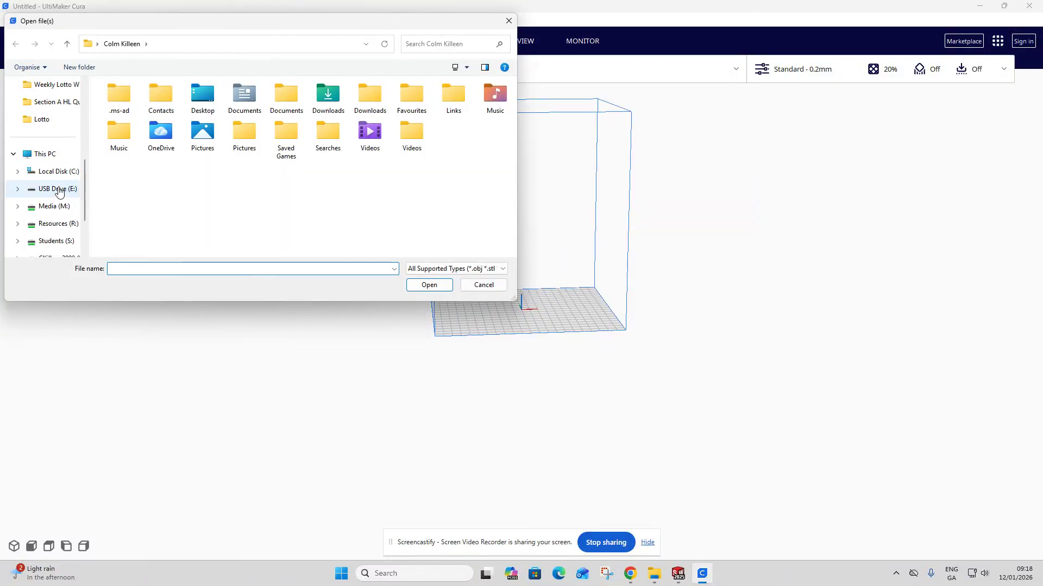
{"action": "left_click", "coordinate": [58, 189]}
{"action": "scroll", "coordinate": [140, 220], "scroll_direction": "down", "scroll_amount": 1}
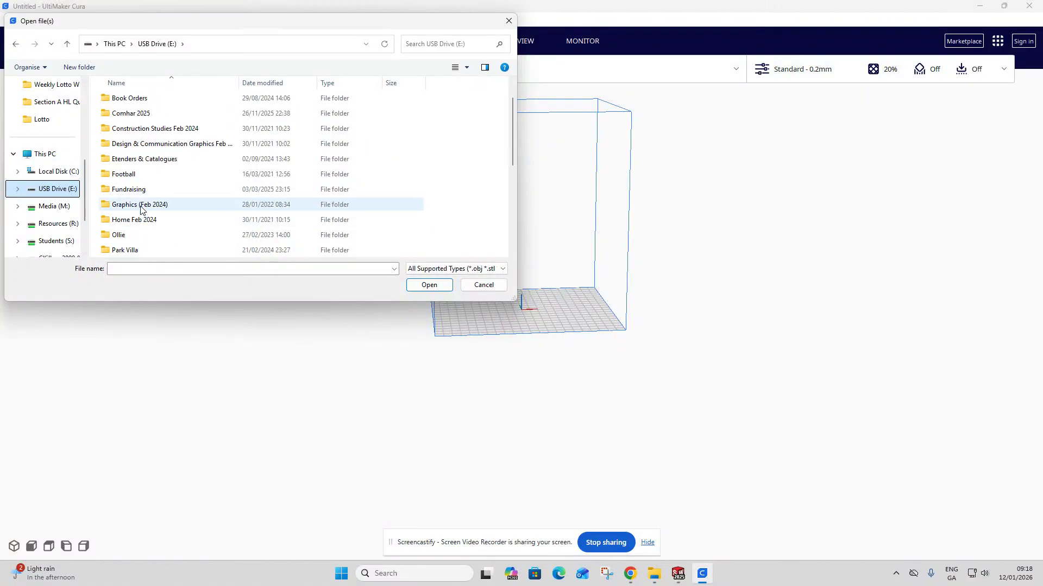
{"action": "double_click", "coordinate": [140, 204]}
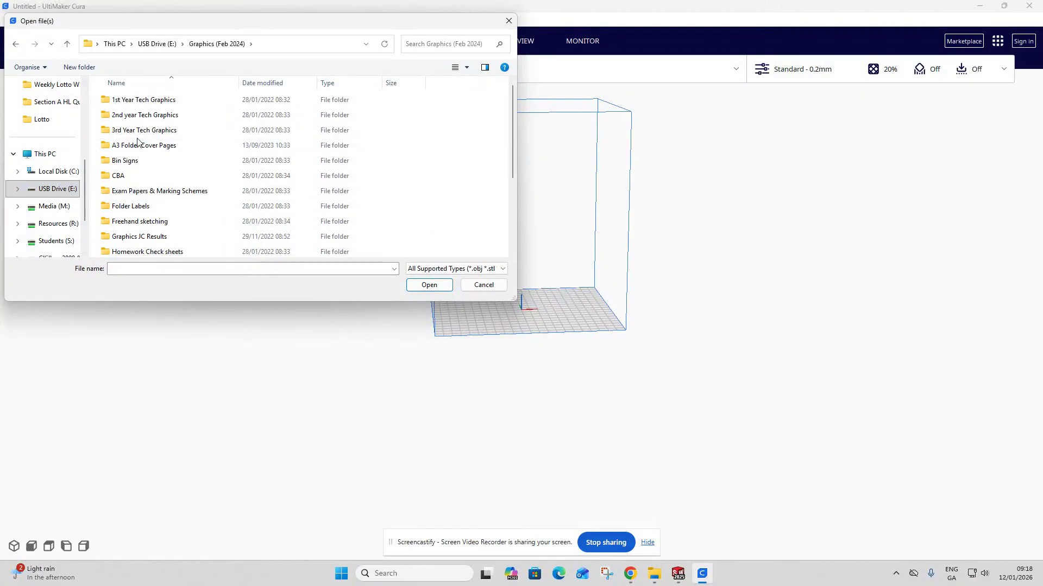
{"action": "scroll", "coordinate": [139, 212], "scroll_direction": "down", "scroll_amount": 3}
{"action": "double_click", "coordinate": [135, 235]}
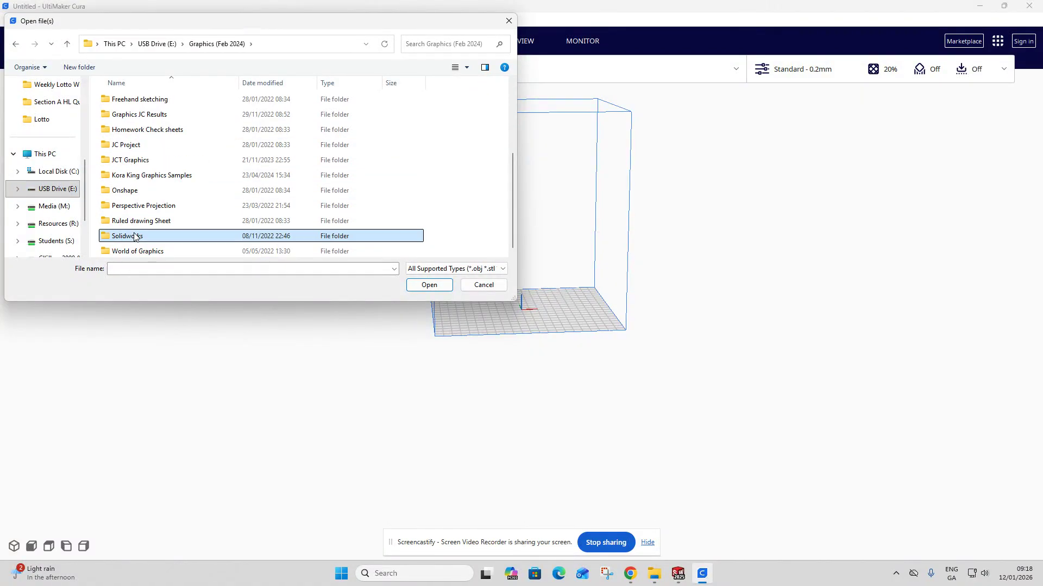
{"action": "double_click", "coordinate": [129, 145]}
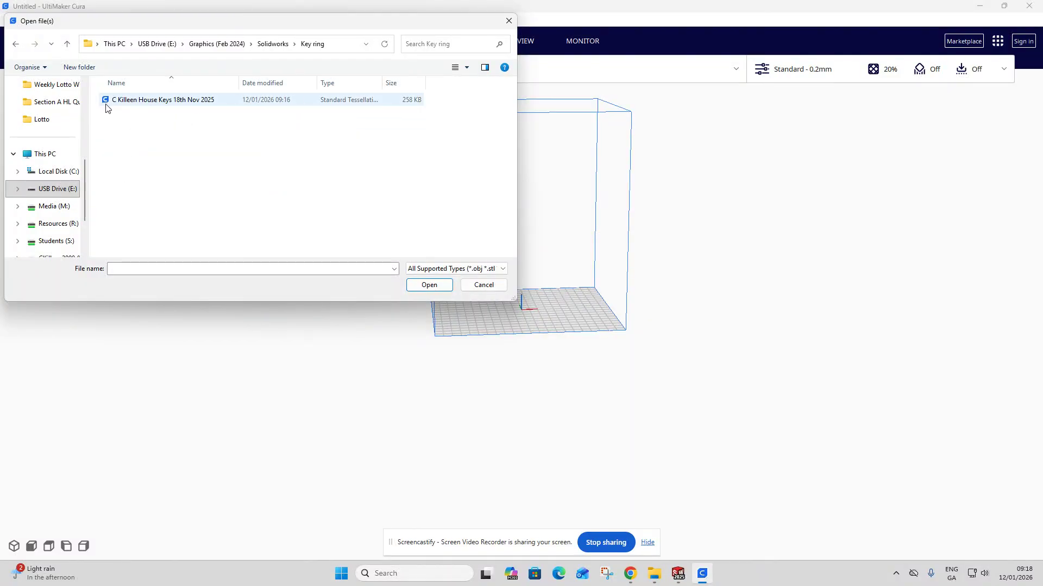
{"action": "left_click", "coordinate": [161, 100]}
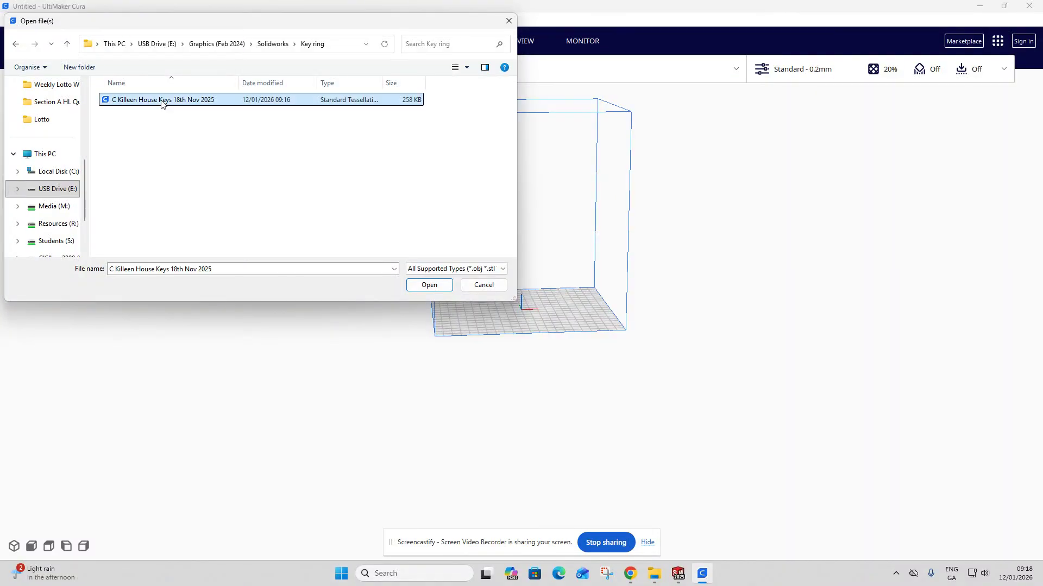
{"action": "left_click", "coordinate": [429, 286]}
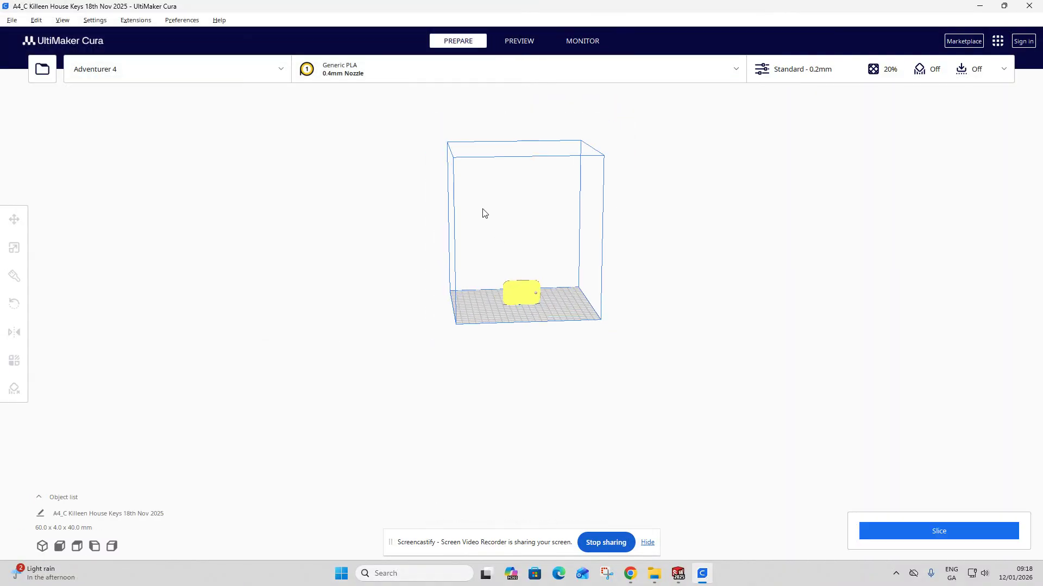
Rotate the key ring about the red axis so that it lies flat on the build plate with the lettering up.
{"action": "scroll", "coordinate": [527, 261], "scroll_direction": "up", "scroll_amount": 5}
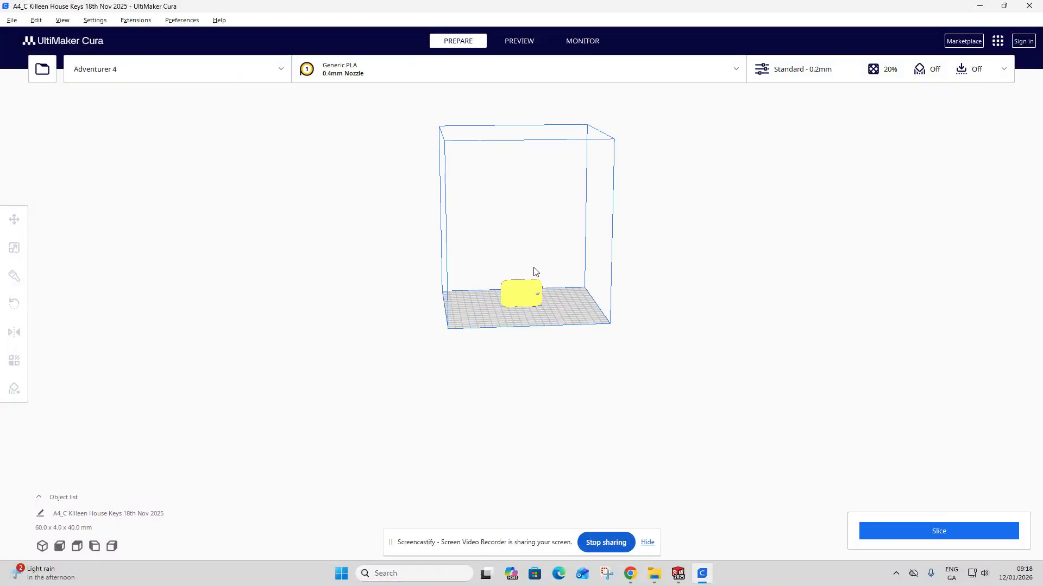
{"action": "scroll", "coordinate": [516, 254], "scroll_direction": "up", "scroll_amount": 5}
{"action": "scroll", "coordinate": [517, 253], "scroll_direction": "down", "scroll_amount": 2}
{"action": "scroll", "coordinate": [529, 256], "scroll_direction": "up", "scroll_amount": 2}
{"action": "scroll", "coordinate": [537, 287], "scroll_direction": "down", "scroll_amount": 5}
{"action": "scroll", "coordinate": [532, 287], "scroll_direction": "down", "scroll_amount": 1}
{"action": "scroll", "coordinate": [500, 266], "scroll_direction": "up", "scroll_amount": 1}
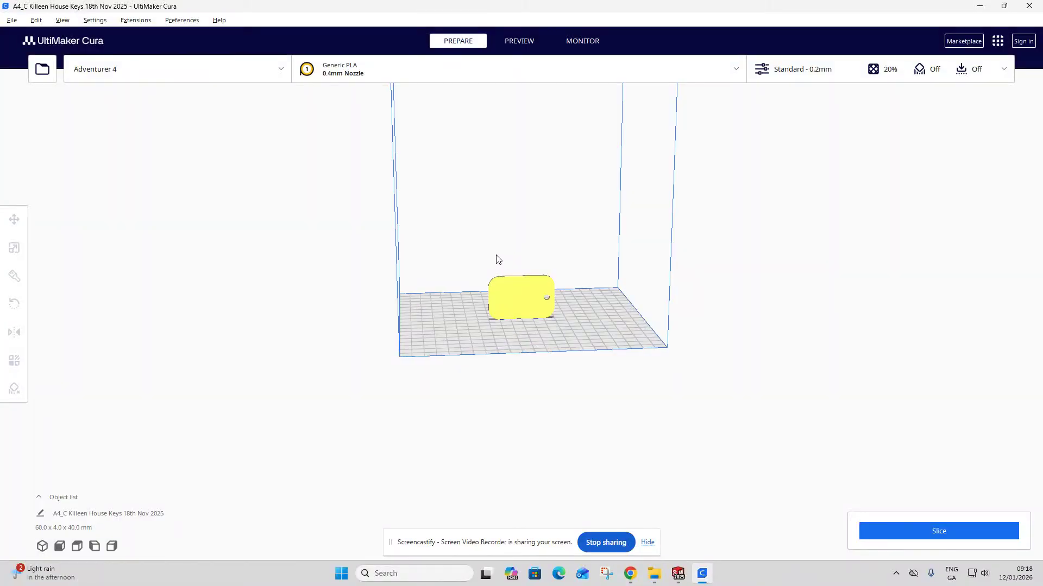
{"action": "left_click", "coordinate": [526, 302]}
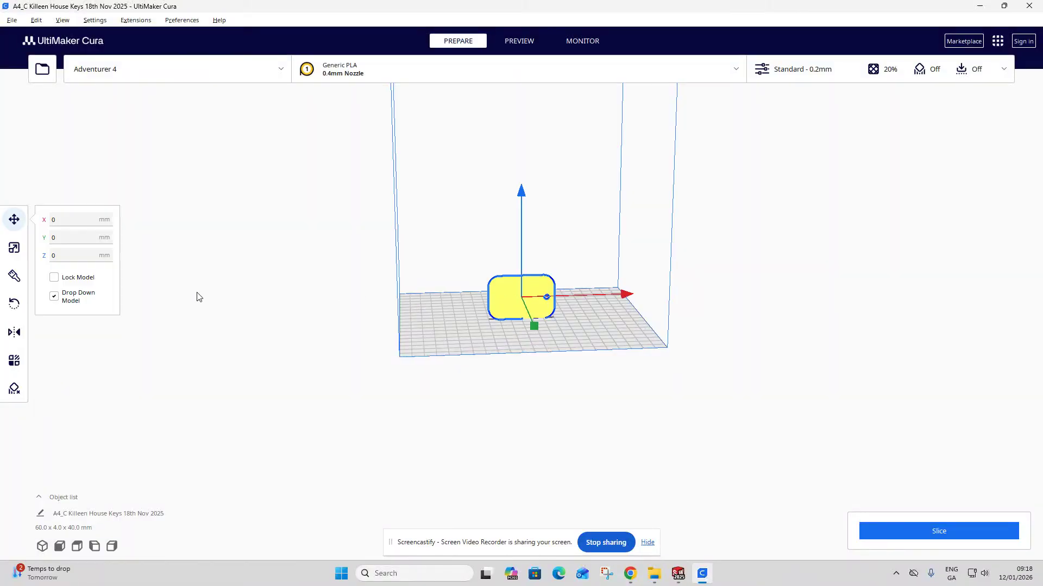
{"action": "left_click", "coordinate": [14, 304]}
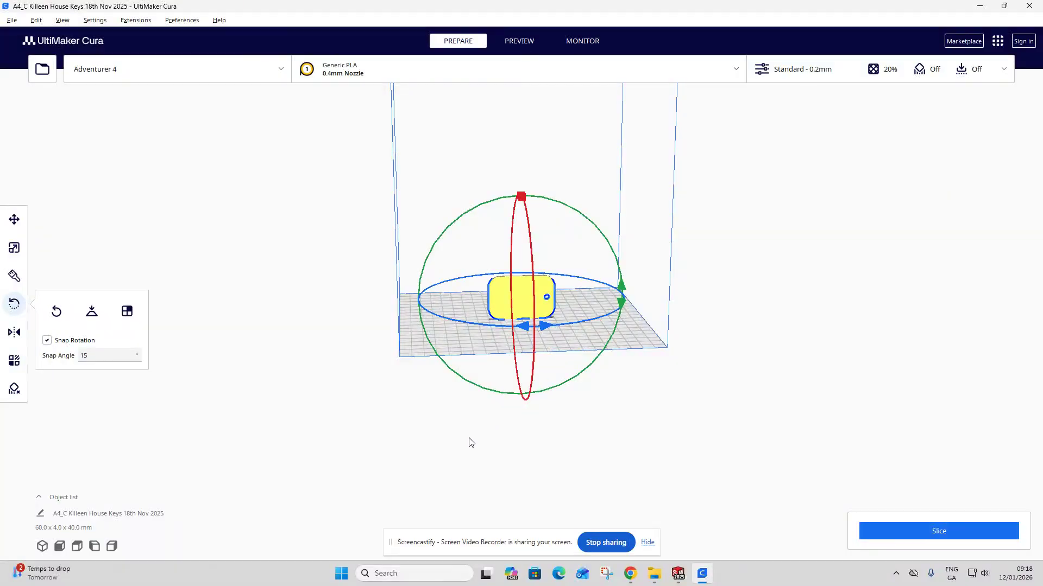
{"action": "middle_click_drag", "start_coordinate": [466, 432], "coordinate": [510, 428]}
{"action": "right_click_drag", "start_coordinate": [511, 427], "coordinate": [636, 464]}
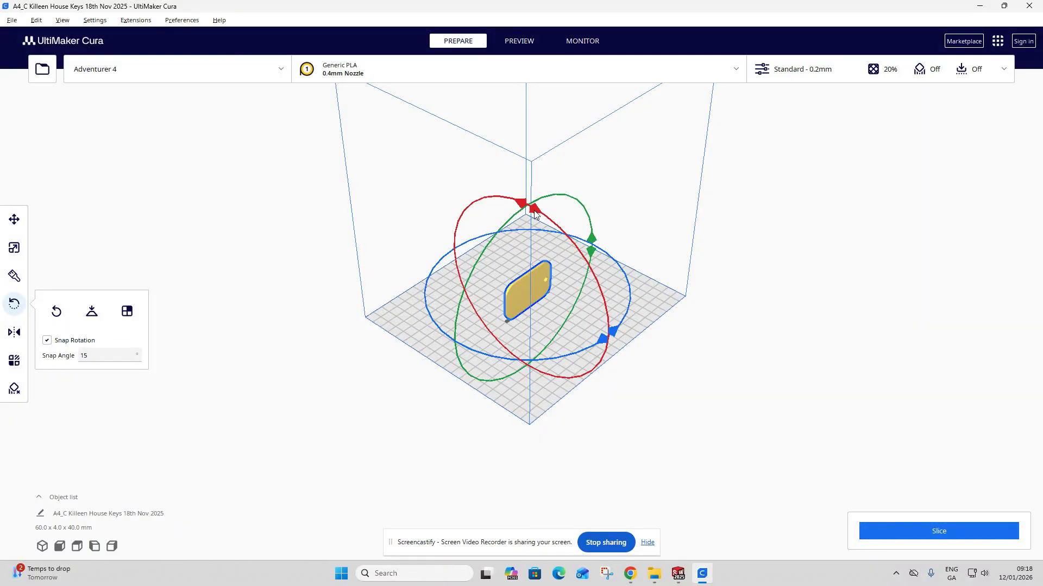
{"action": "left_click", "coordinate": [322, 360]}
{"action": "left_click", "coordinate": [538, 295]}
{"action": "left_click_drag", "start_coordinate": [535, 208], "coordinate": [603, 355]}
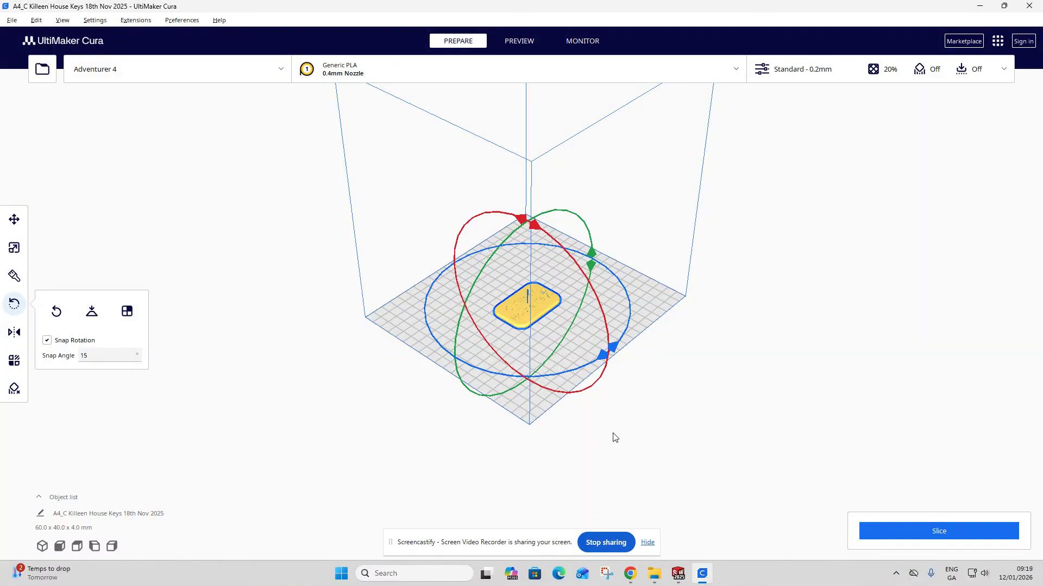
Check the key ring's underside, tilt it by 15° about the red axis and lay it flat again.
{"action": "right_click_drag", "start_coordinate": [616, 437], "coordinate": [520, 303]}
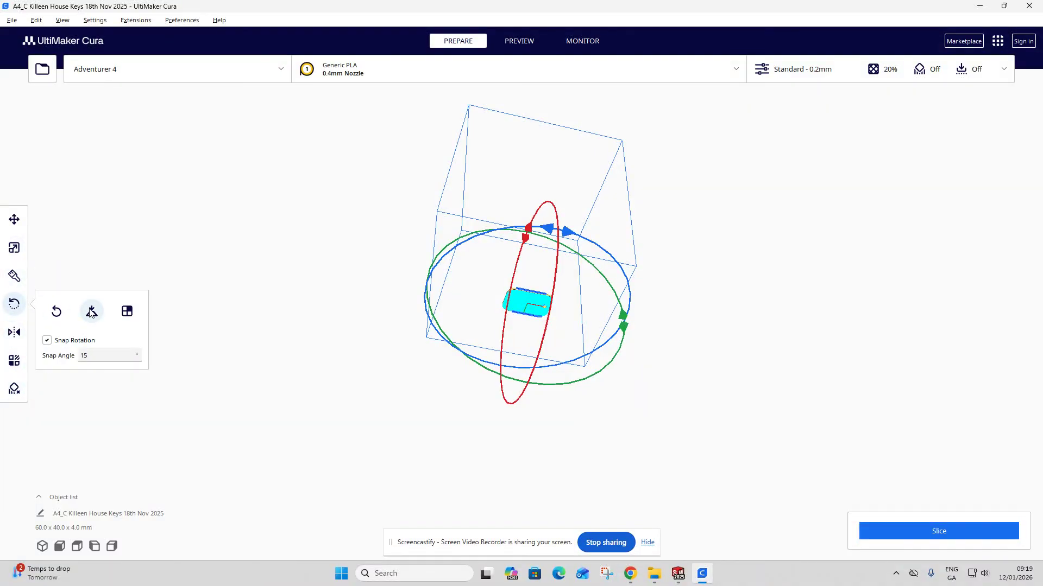
{"action": "right_click_drag", "start_coordinate": [413, 323], "coordinate": [608, 474]}
{"action": "left_click_drag", "start_coordinate": [517, 203], "coordinate": [506, 214]}
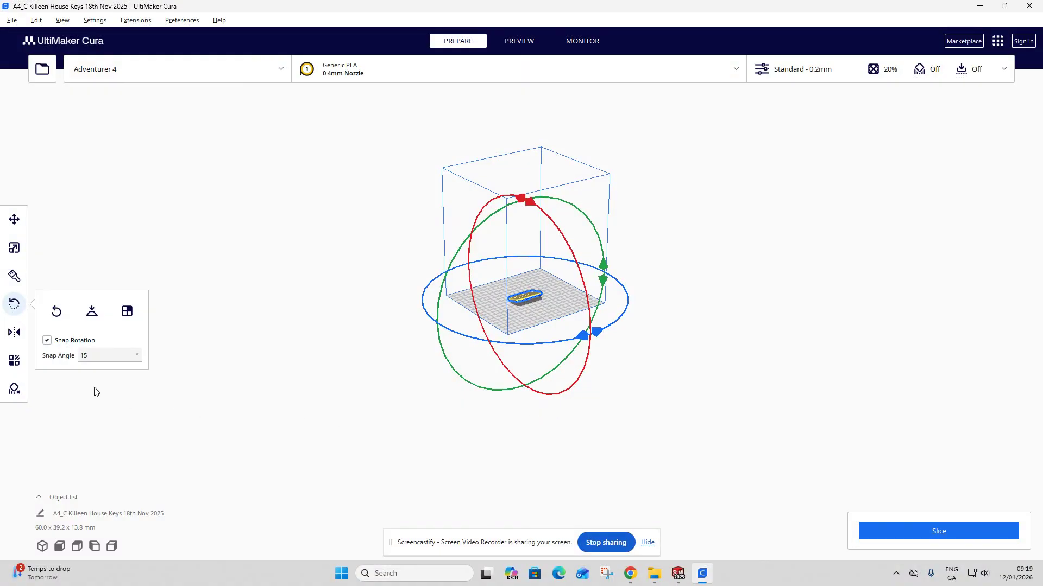
{"action": "right_click_drag", "start_coordinate": [399, 419], "coordinate": [393, 300]}
{"action": "left_click_drag", "start_coordinate": [531, 232], "coordinate": [550, 246]}
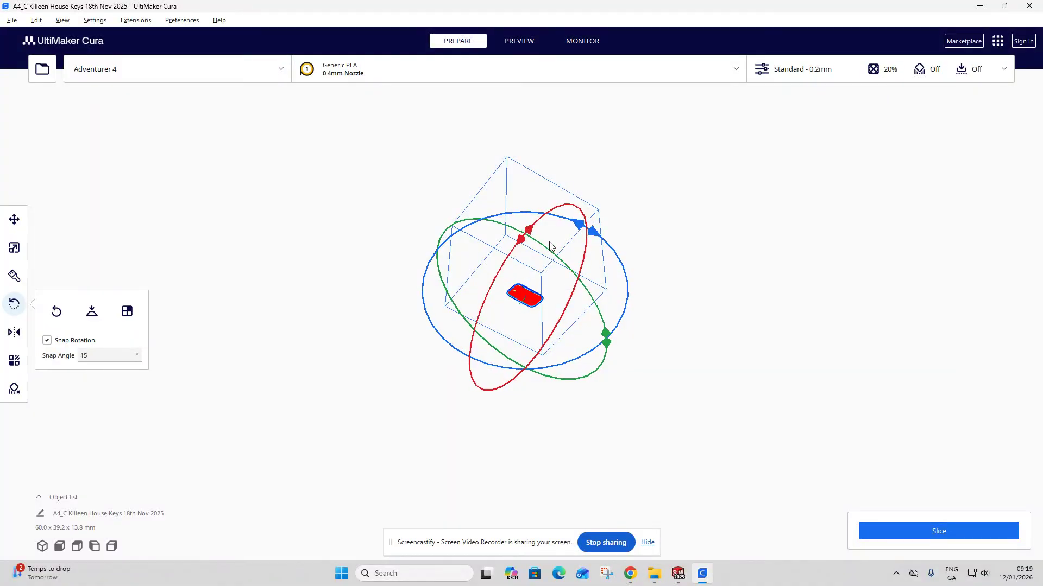
{"action": "left_click", "coordinate": [92, 312]}
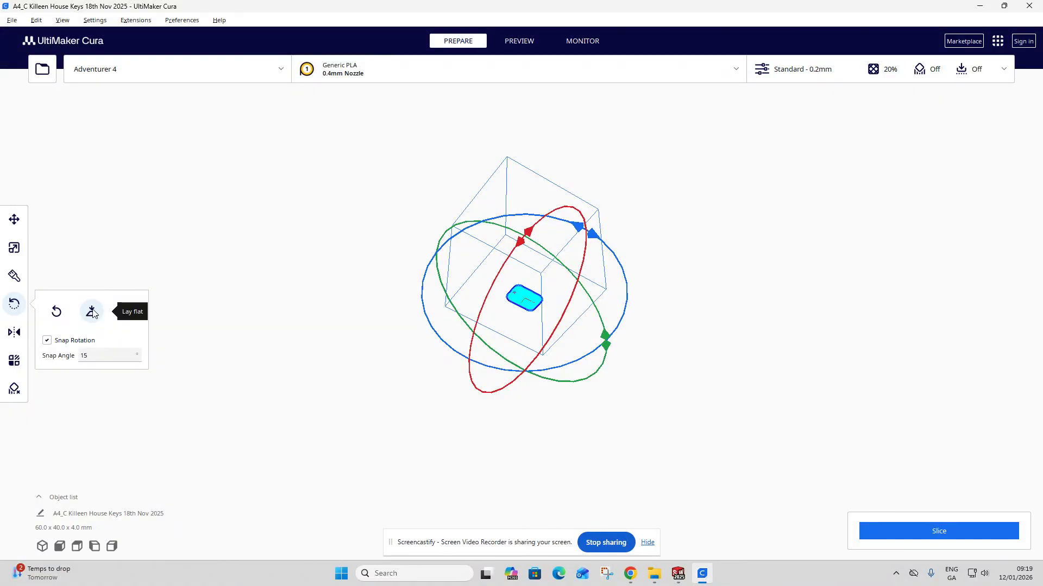
Reset the key ring's rotation, then tilt it about the red axis and apply Lay flat to seat it on the build plate.
{"action": "left_click", "coordinate": [57, 312]}
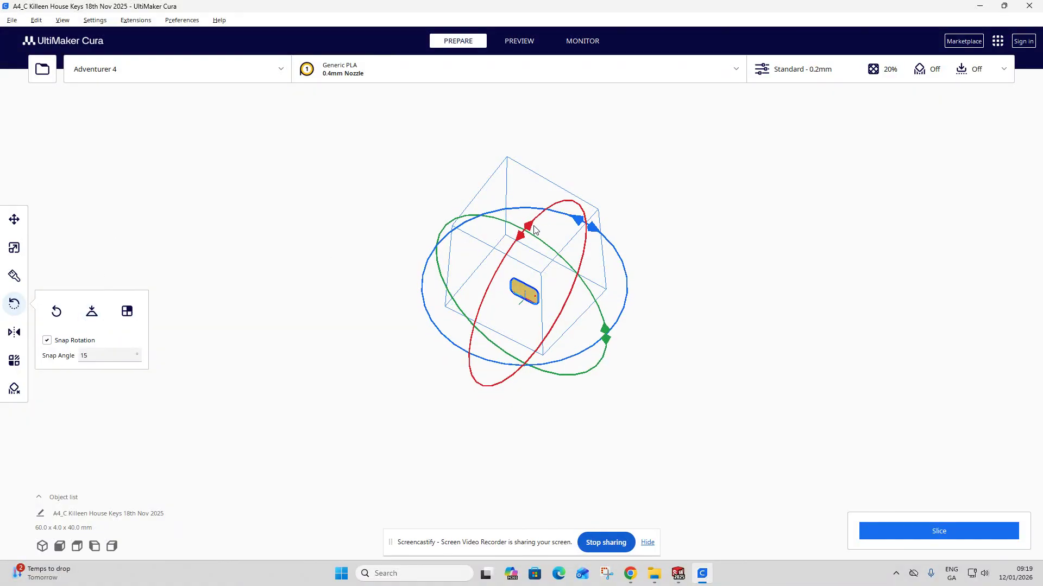
{"action": "left_click_drag", "start_coordinate": [531, 229], "coordinate": [547, 228]}
{"action": "left_click_drag", "start_coordinate": [557, 247], "coordinate": [560, 259]}
{"action": "left_click", "coordinate": [93, 314]}
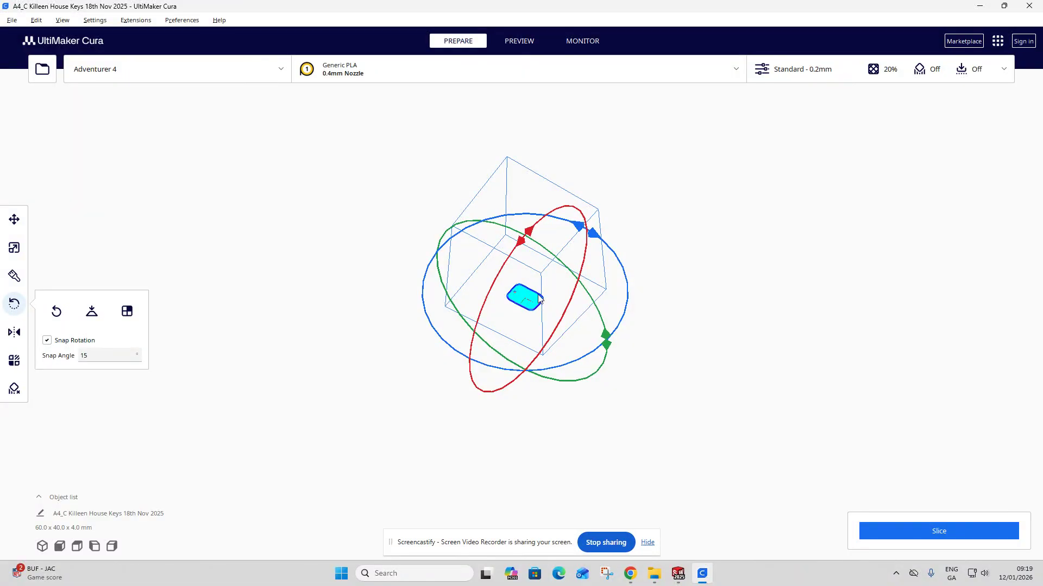
{"action": "scroll", "coordinate": [540, 299], "scroll_direction": "up", "scroll_amount": 10}
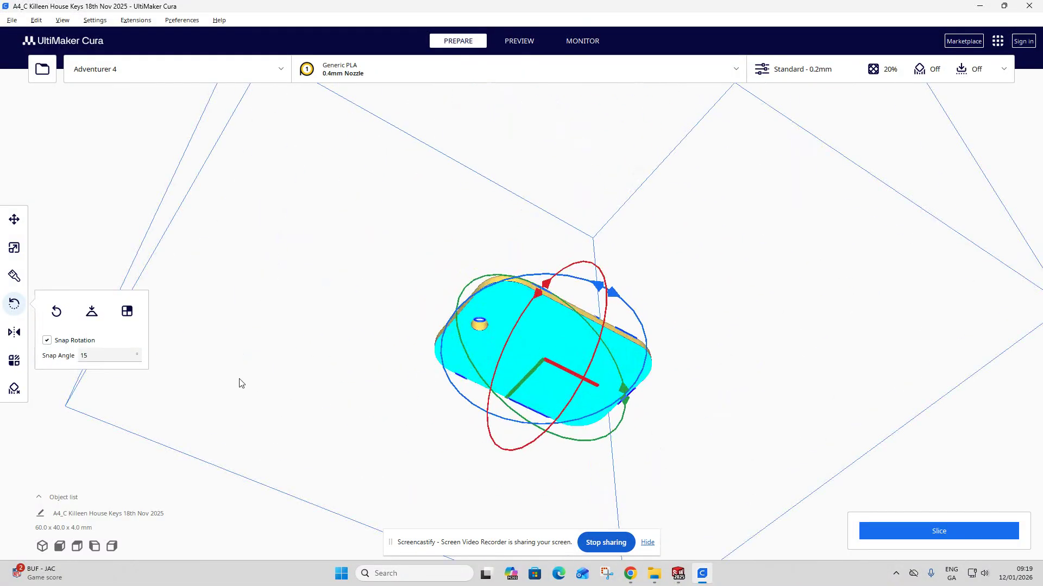
{"action": "left_click", "coordinate": [91, 310]}
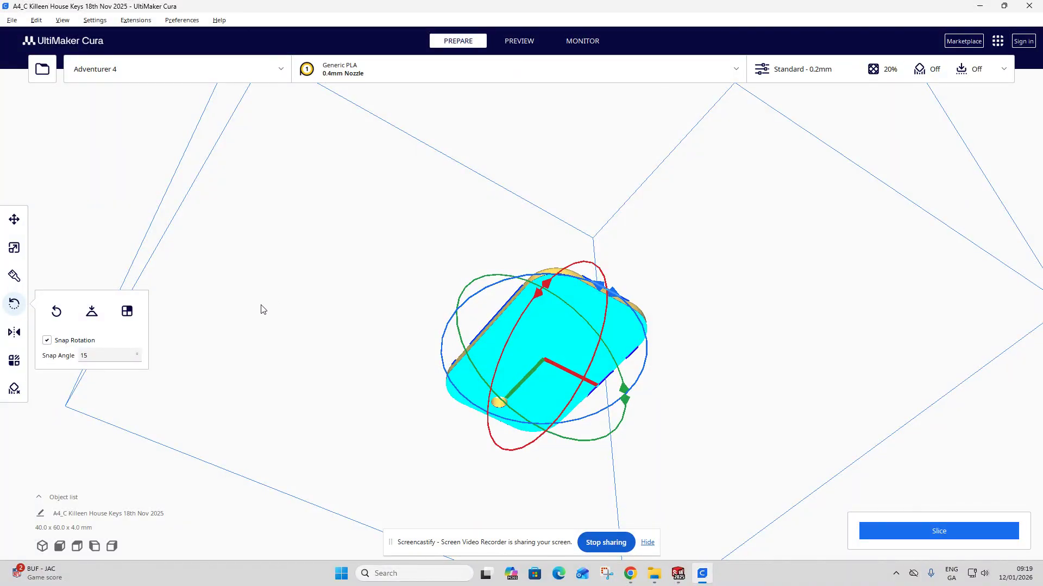
Examine the key ring's underside, its lettered top face and its placement on the build plate.
{"action": "scroll", "coordinate": [600, 225], "scroll_direction": "up", "scroll_amount": 3}
{"action": "scroll", "coordinate": [622, 196], "scroll_direction": "down", "scroll_amount": 2}
{"action": "scroll", "coordinate": [610, 215], "scroll_direction": "up", "scroll_amount": 4}
{"action": "scroll", "coordinate": [611, 216], "scroll_direction": "down", "scroll_amount": 10}
{"action": "right_click_drag", "start_coordinate": [639, 398], "coordinate": [344, 577]}
{"action": "scroll", "coordinate": [479, 430], "scroll_direction": "up", "scroll_amount": 4}
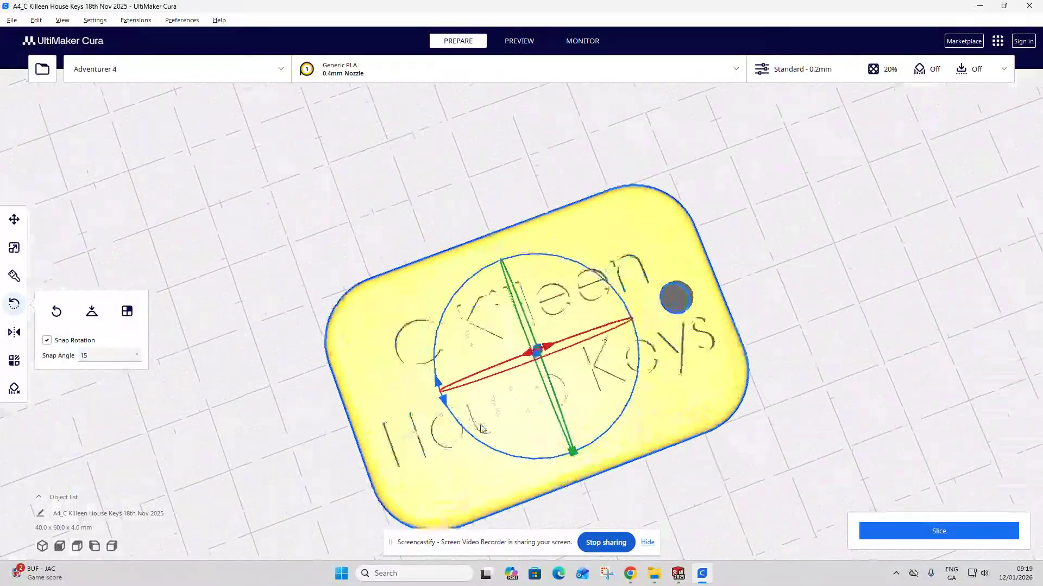
{"action": "scroll", "coordinate": [478, 433], "scroll_direction": "down", "scroll_amount": 10}
{"action": "right_click_drag", "start_coordinate": [584, 399], "coordinate": [666, 356]}
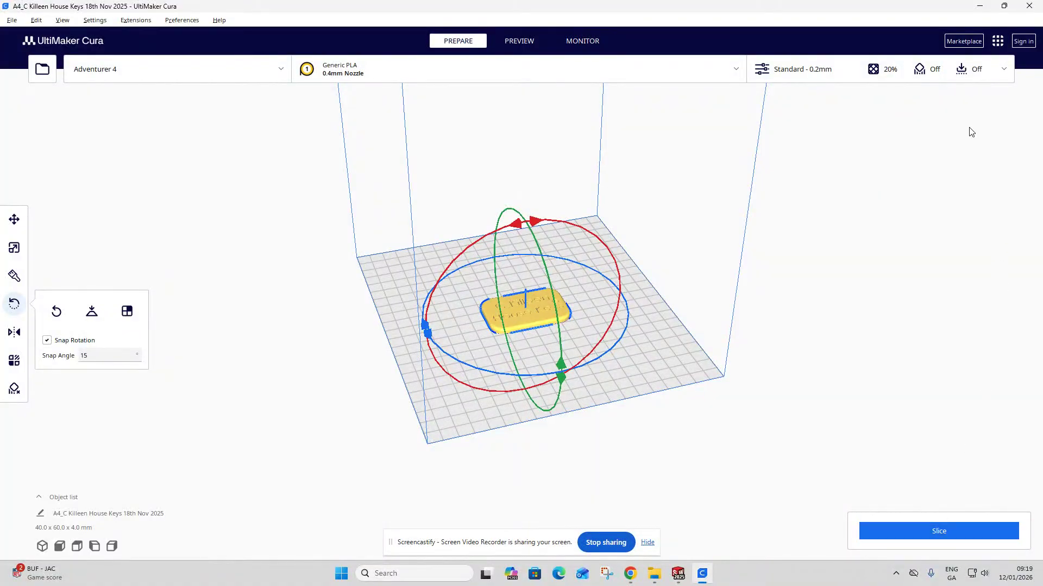
Set the print resolution profile to Draft - 0.4mm.
{"action": "left_click", "coordinate": [824, 77]}
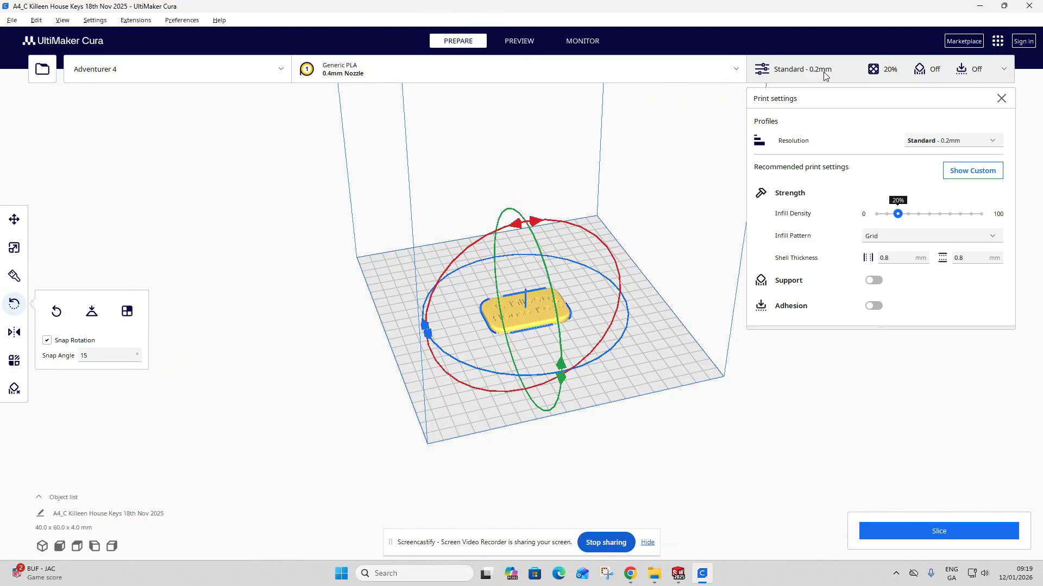
{"action": "left_click", "coordinate": [993, 142]}
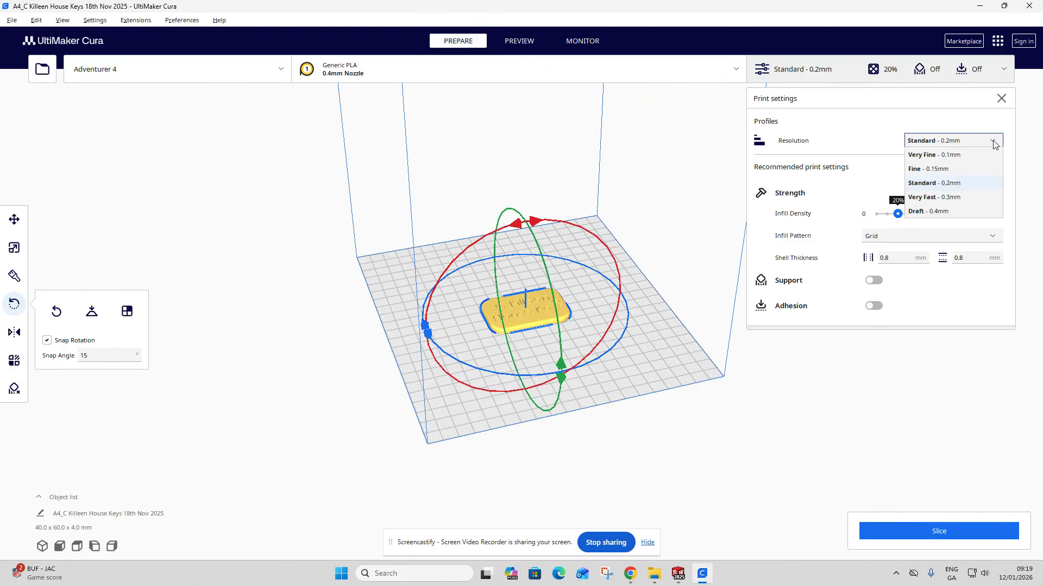
{"action": "left_click", "coordinate": [994, 144]}
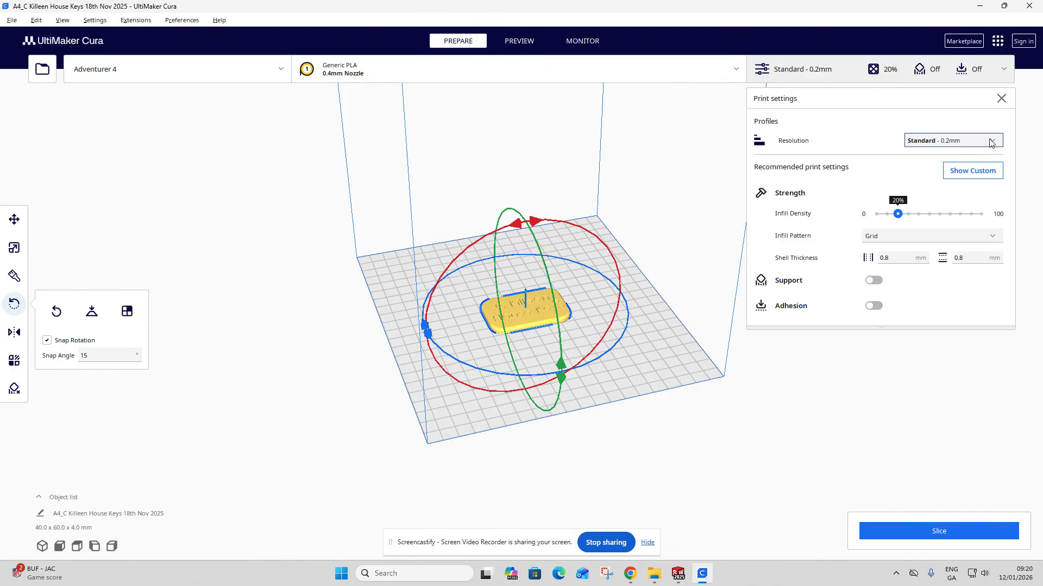
{"action": "left_click", "coordinate": [992, 143]}
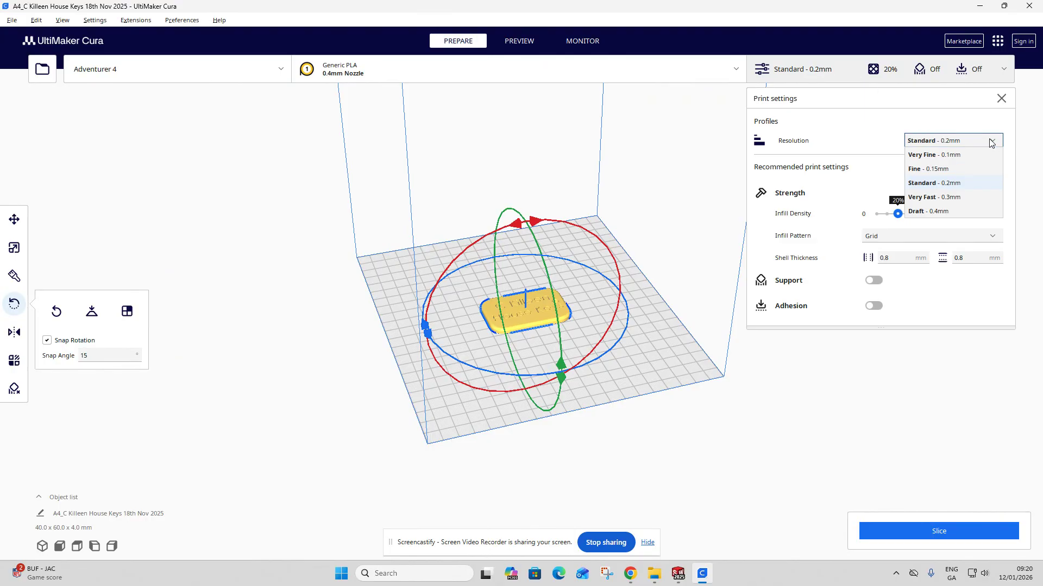
{"action": "left_click", "coordinate": [950, 217]}
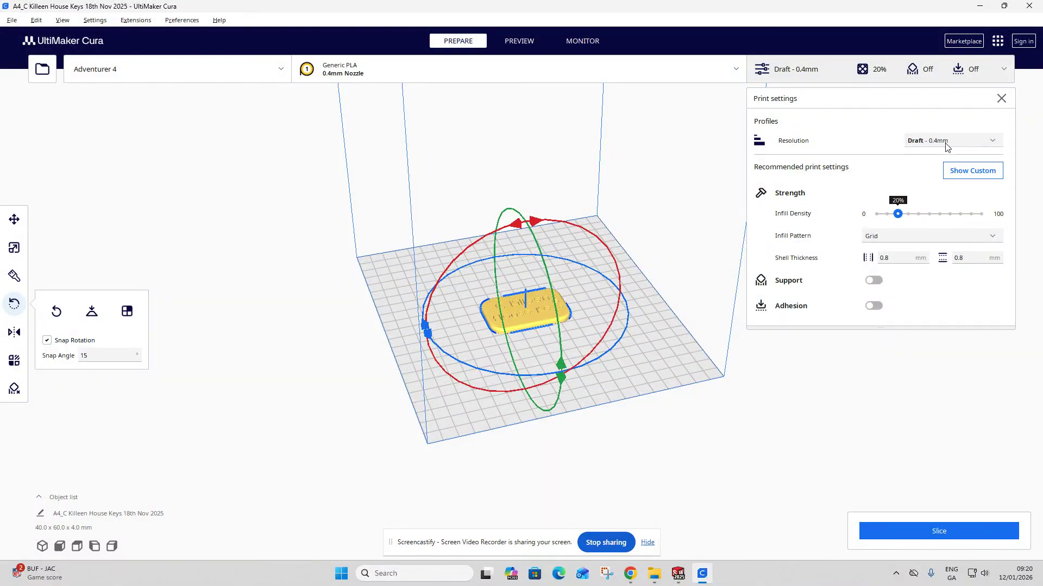
Slice the key ring and save the G-code to the removable drive (E:).
{"action": "left_click", "coordinate": [943, 534]}
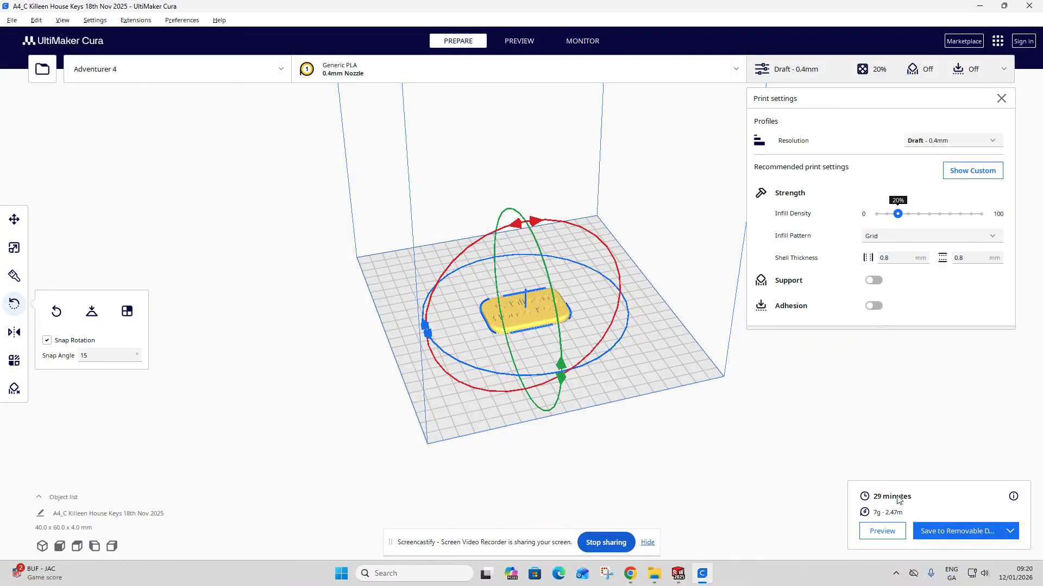
{"action": "left_click", "coordinate": [1010, 533]}
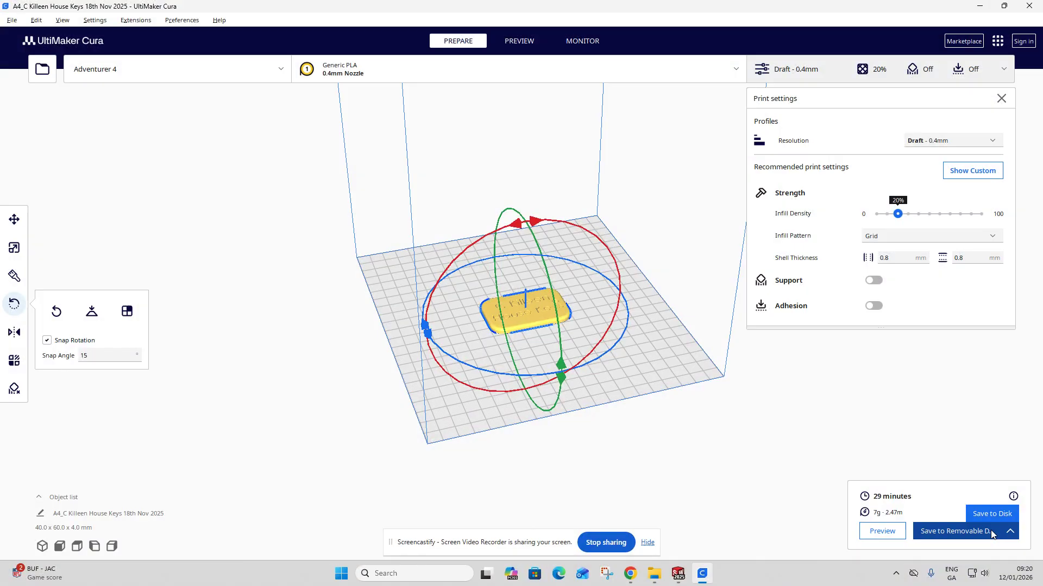
{"action": "left_click", "coordinate": [951, 535]}
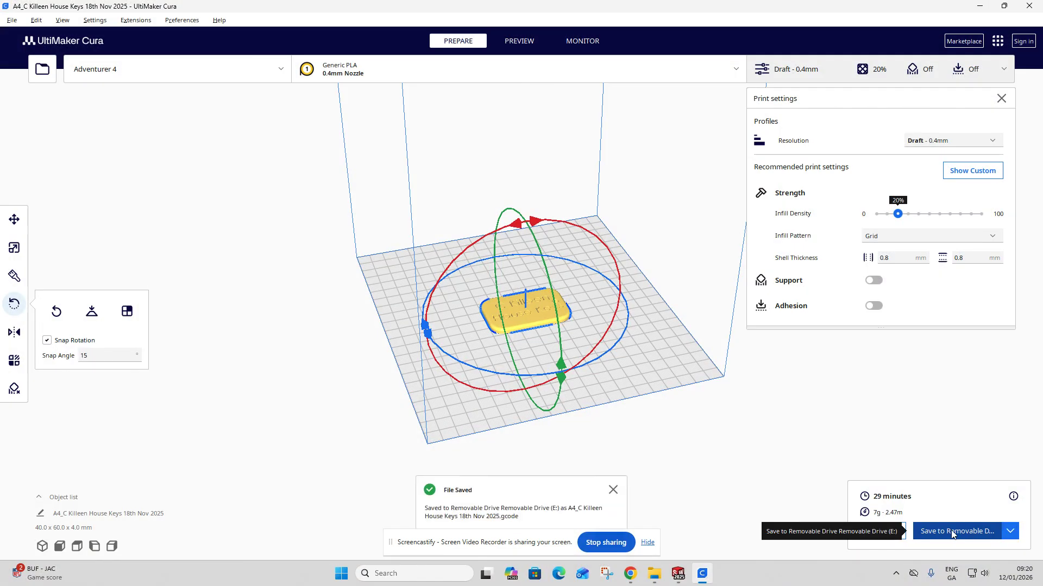